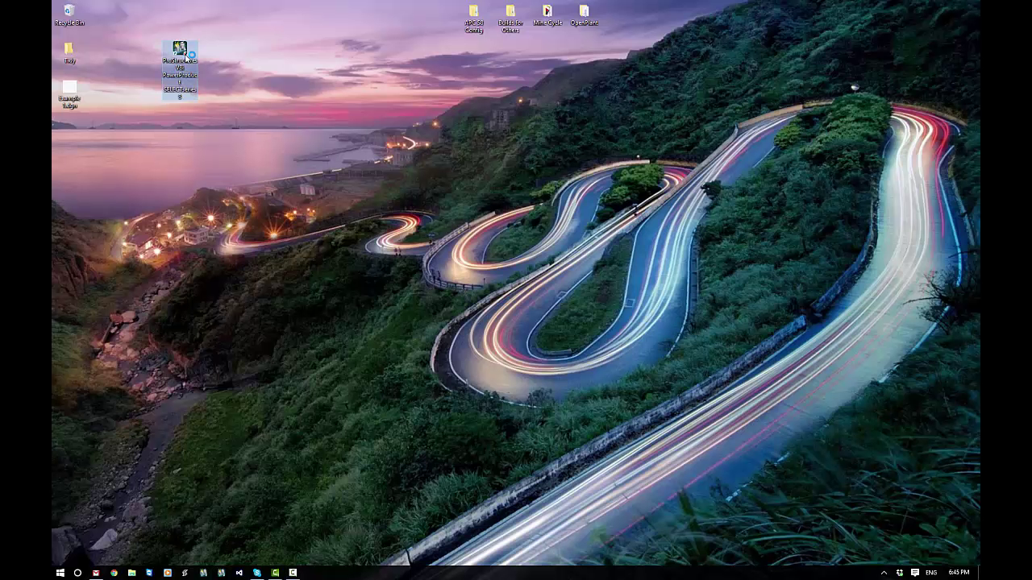
Step: Launch ProStructures V8i from its desktop shortcut so Example 1.dgn opens
double_click(181, 51)
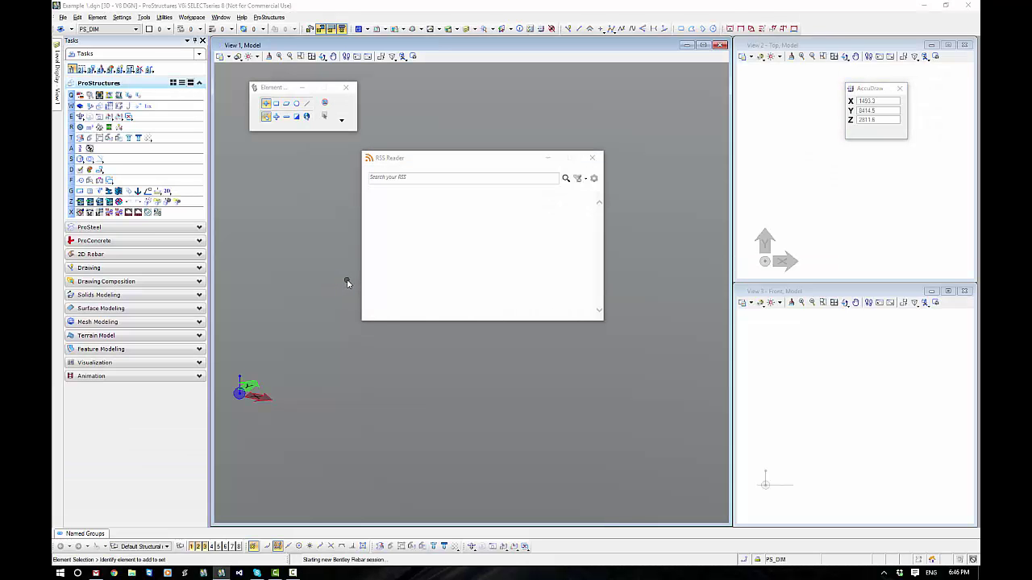
Step: Close the RSS Reader and save Example 1.dgn
left_click(592, 157)
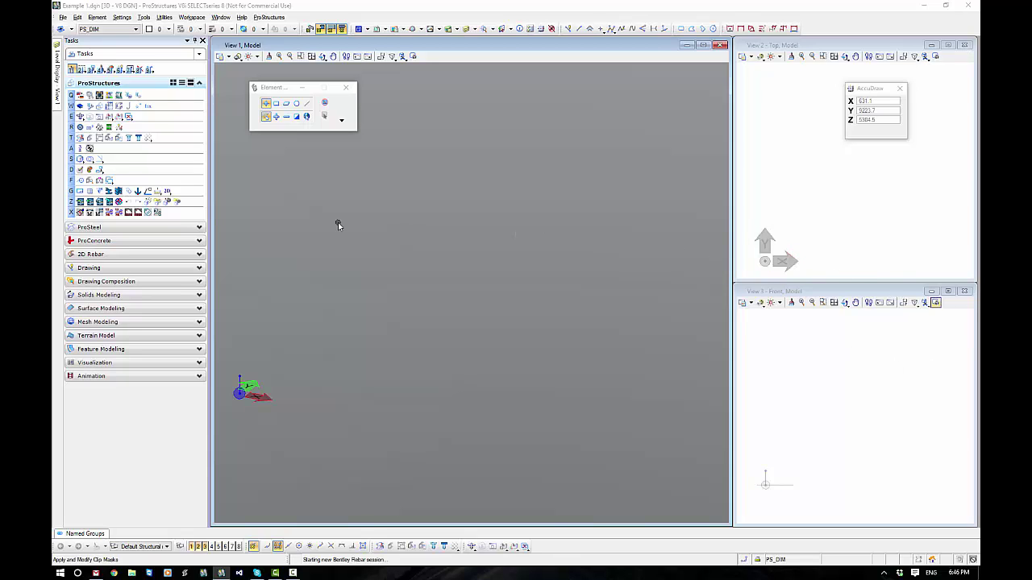
left_click(64, 18)
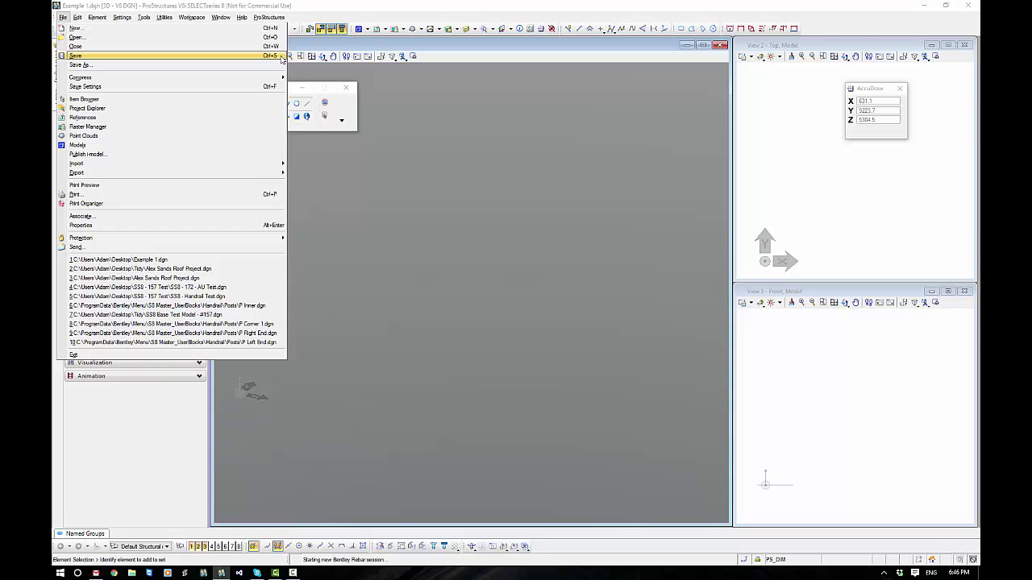
left_click(278, 56)
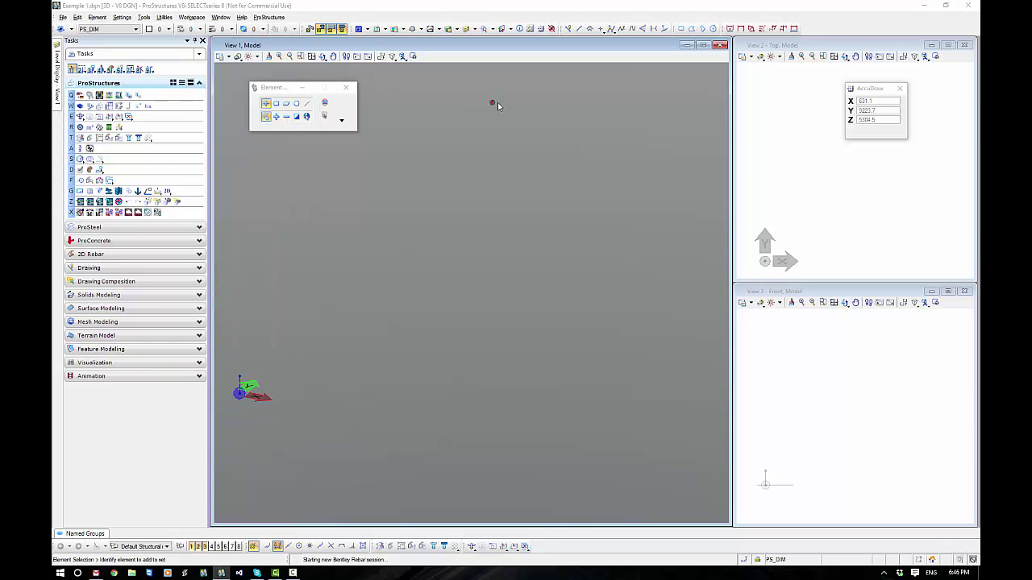
Step: Close the Top and Front views and maximize View 1
left_click(964, 45)
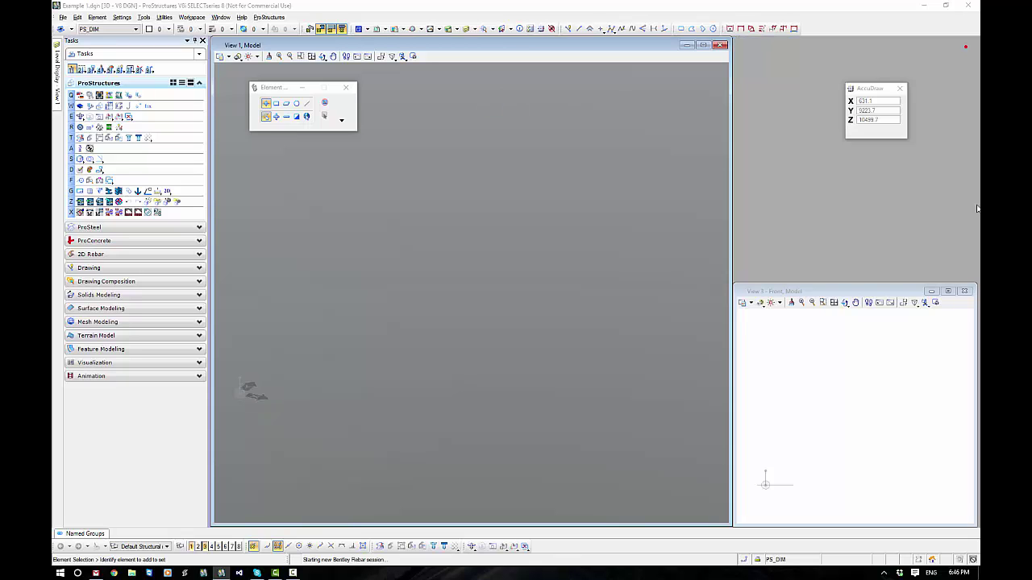
left_click(964, 290)
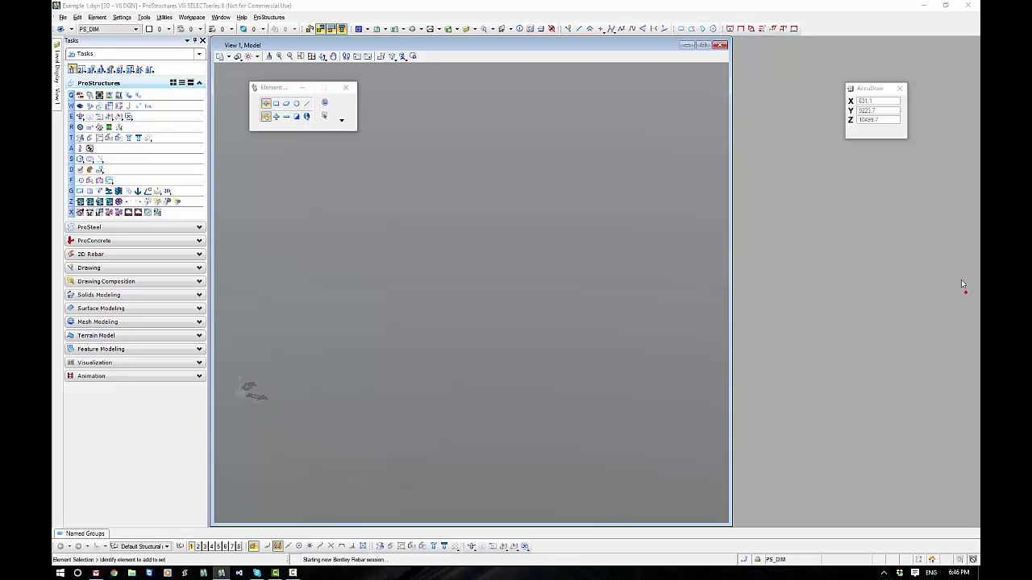
left_click(703, 44)
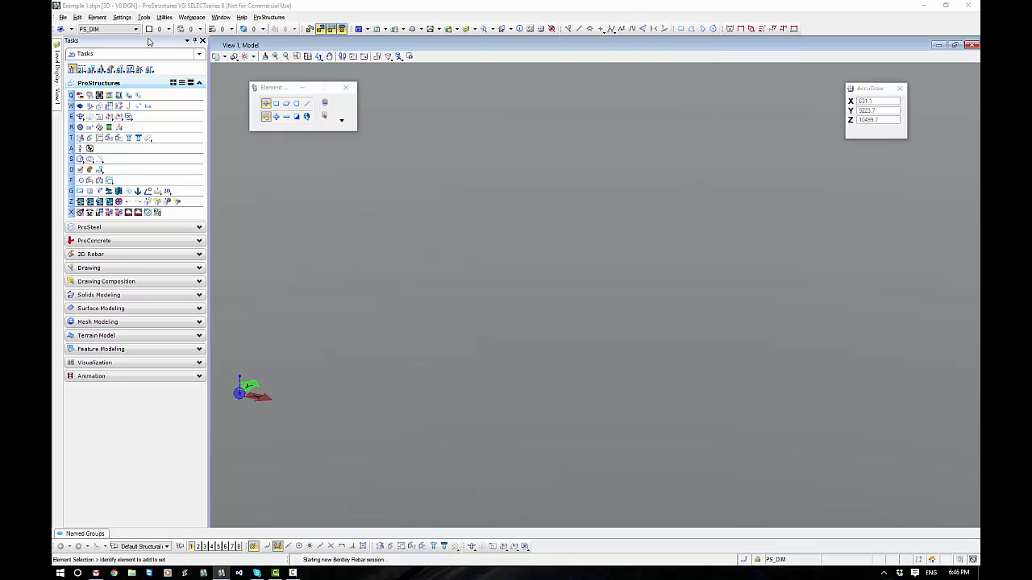
left_click(62, 17)
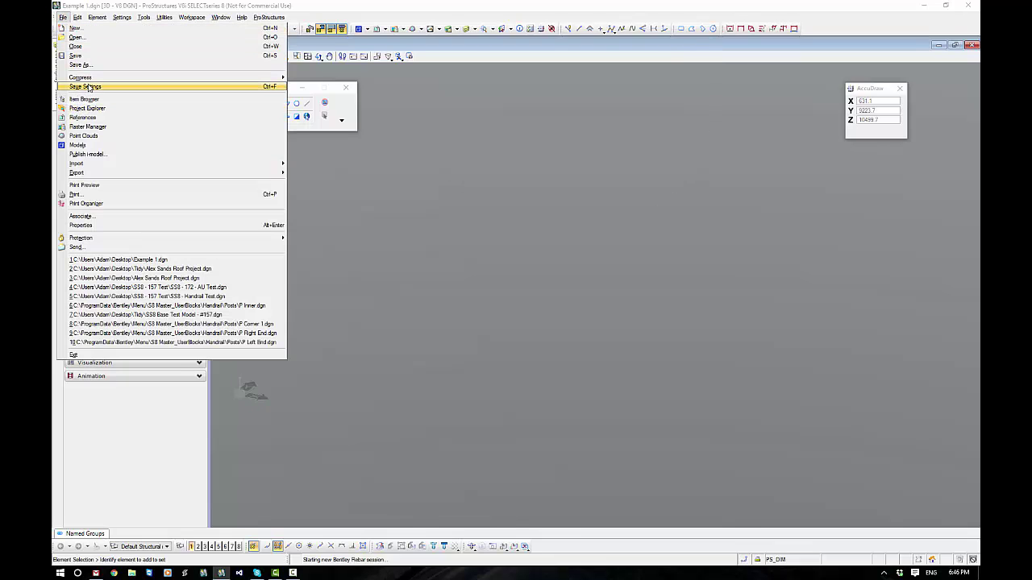
Step: Save settings, then create a 20000 by 10000 by 5000 workframe at the ACS origin
left_click(276, 87)
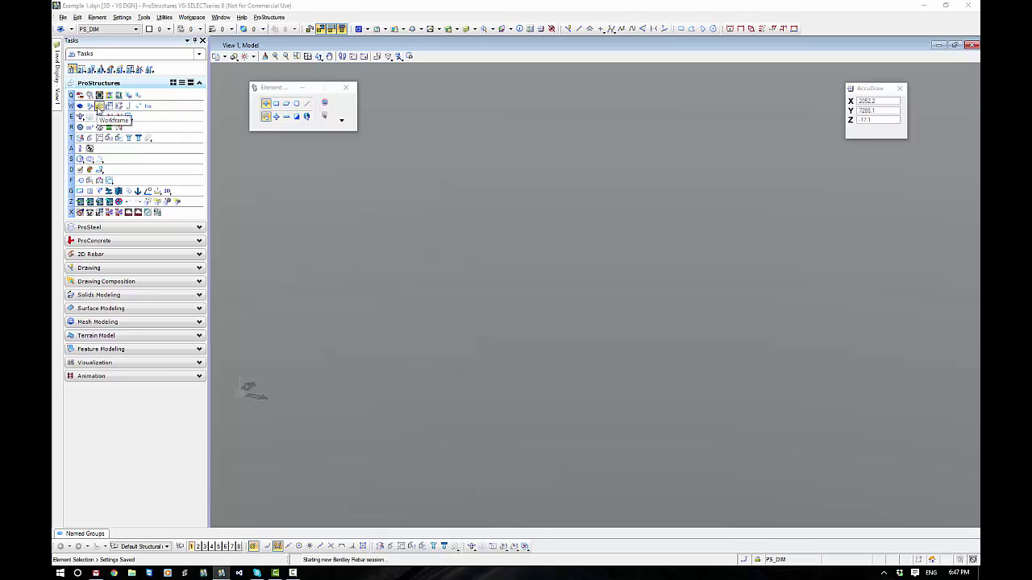
left_click(97, 107)
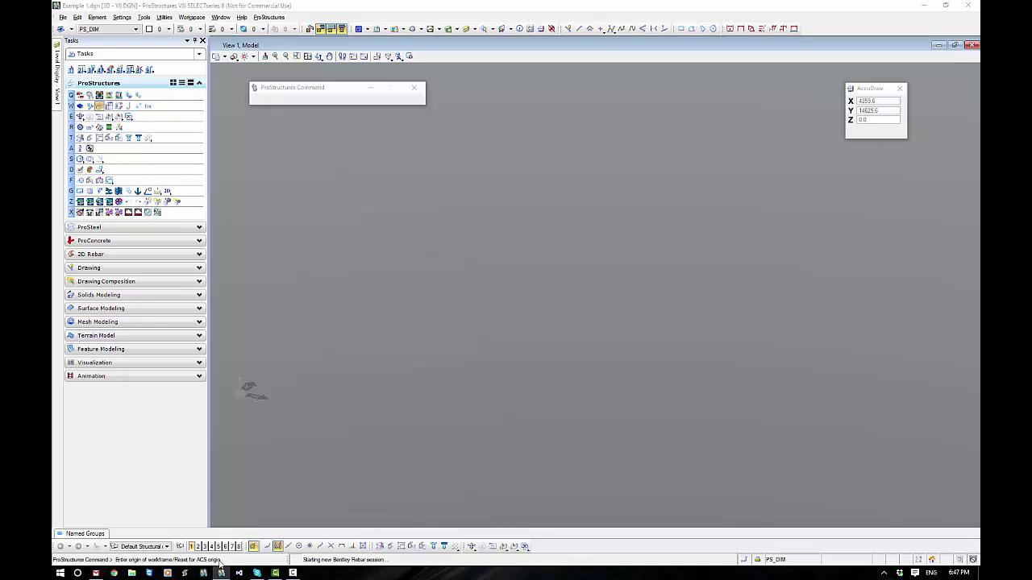
right_click(450, 333)
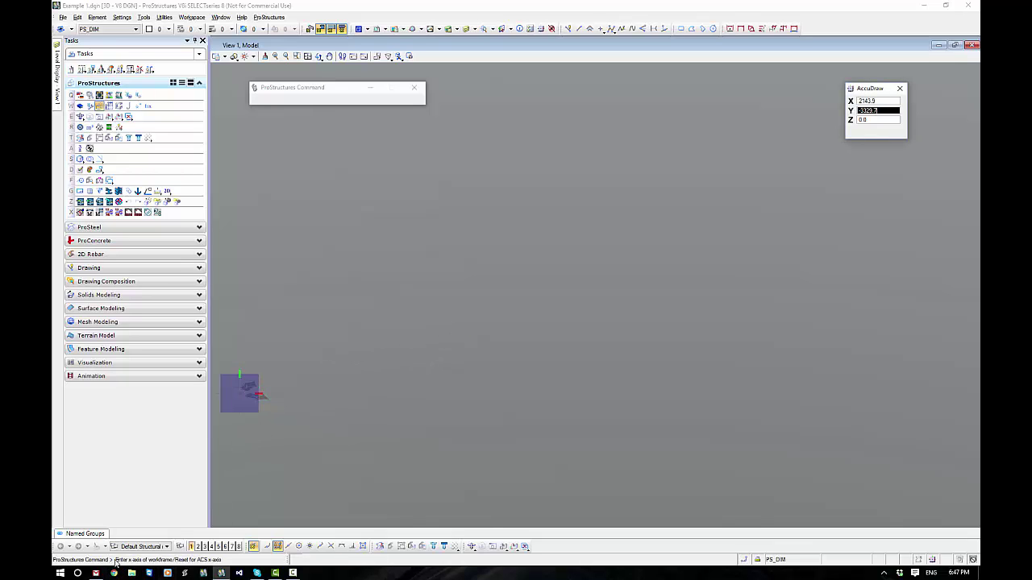
right_click(410, 353)
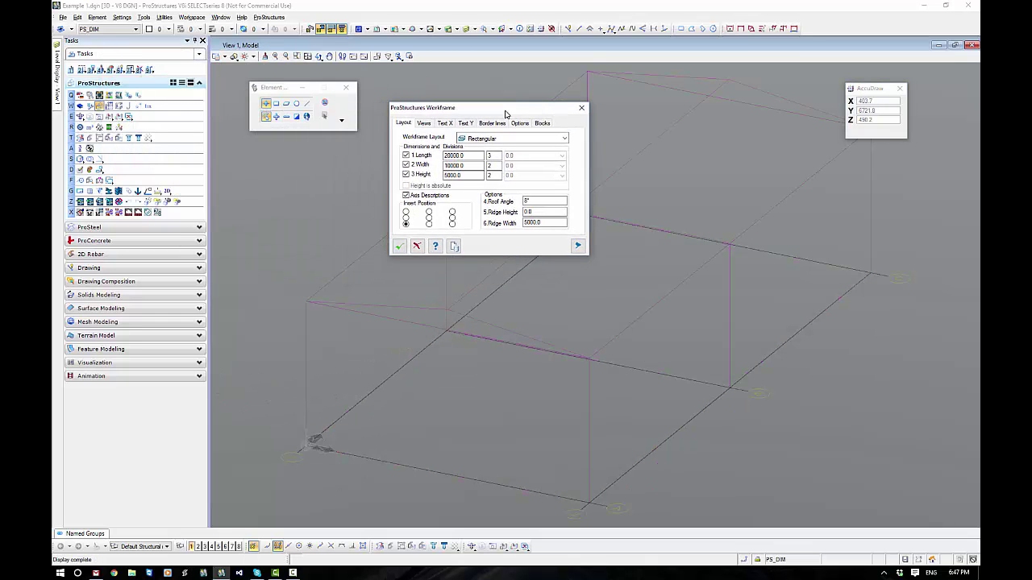
left_click(577, 246)
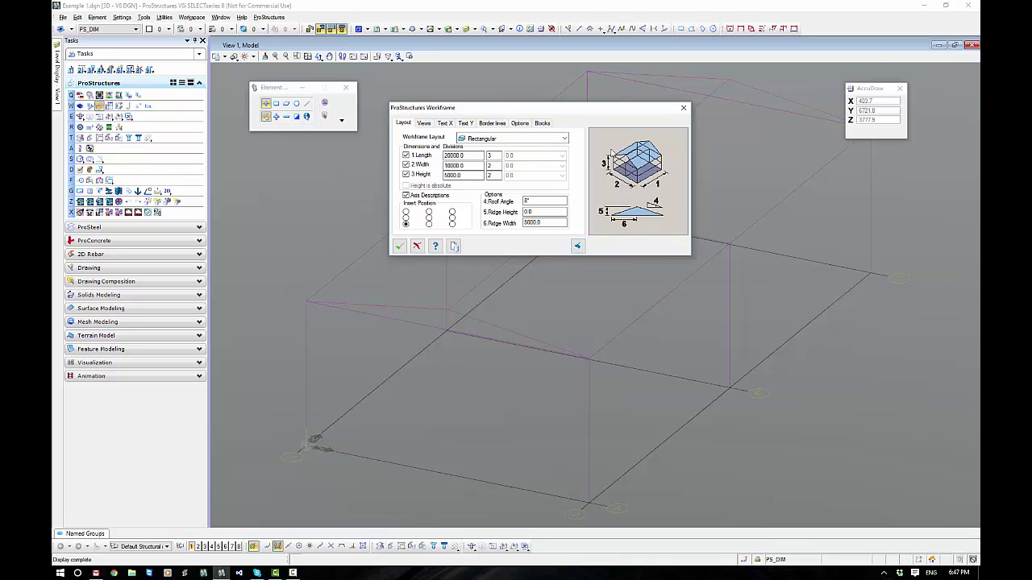
left_click_drag(547, 106, 546, 96)
left_click(403, 223)
Step: Pan and zoom the view in on the workframe corner at grid A/2
middle_click_drag(636, 428, 574, 328)
scroll(538, 411, "up", 6)
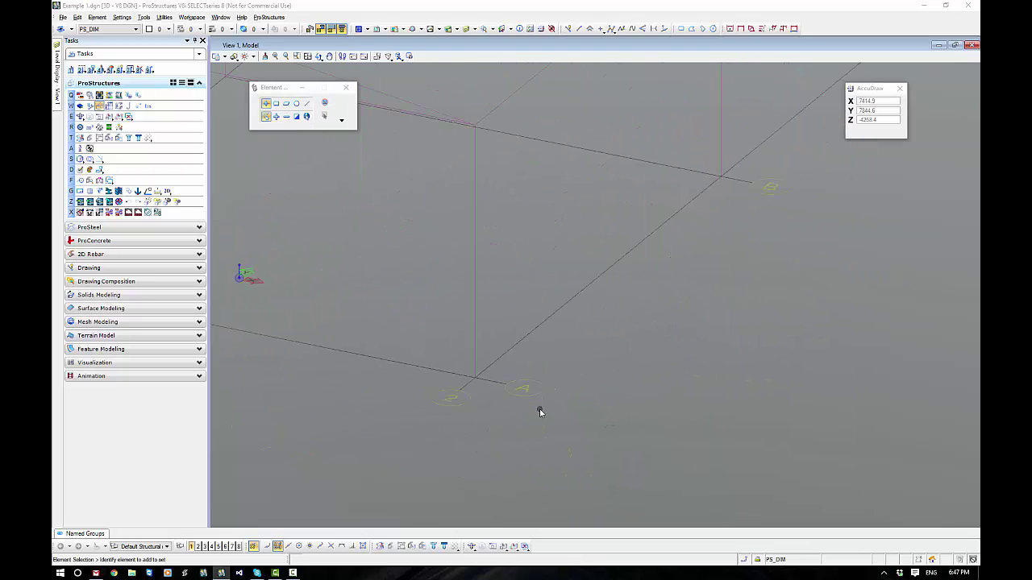
middle_click_drag(647, 396, 760, 350)
right_click(760, 350)
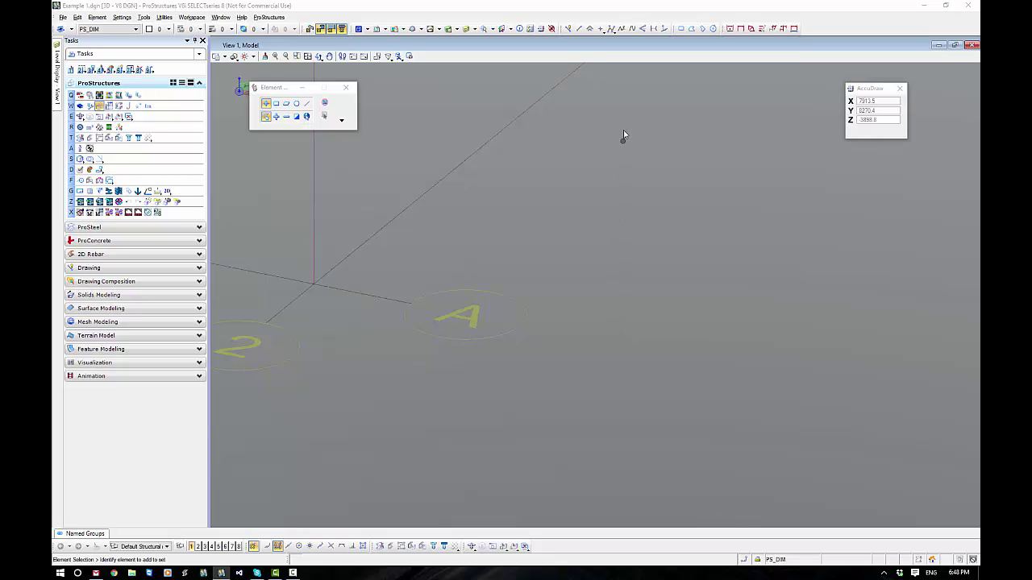
Step: Set Place SmartLine to Lines segments, chamfer offset 50, and Sharp vertices
left_click(568, 29)
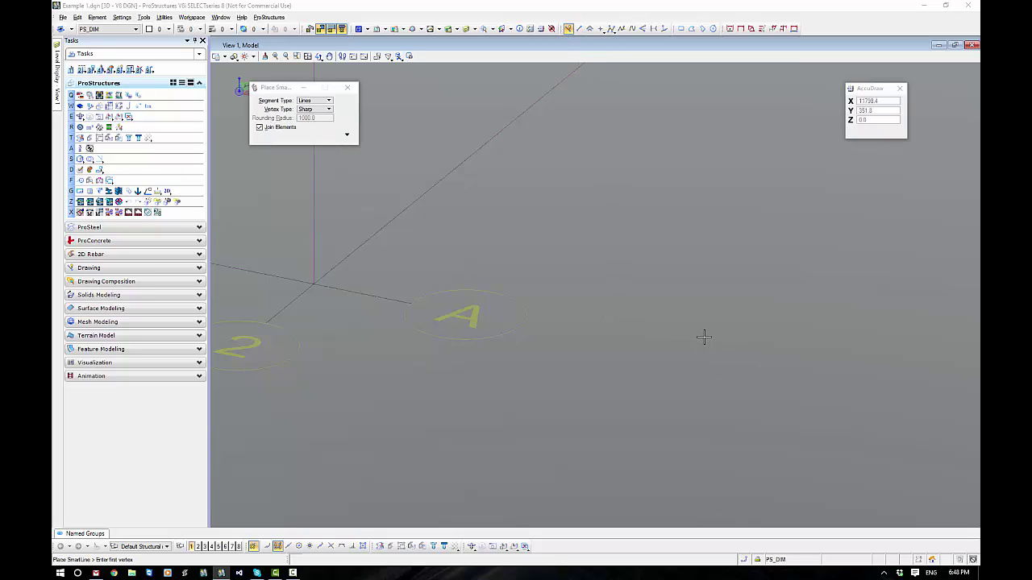
left_click_drag(287, 90, 577, 127)
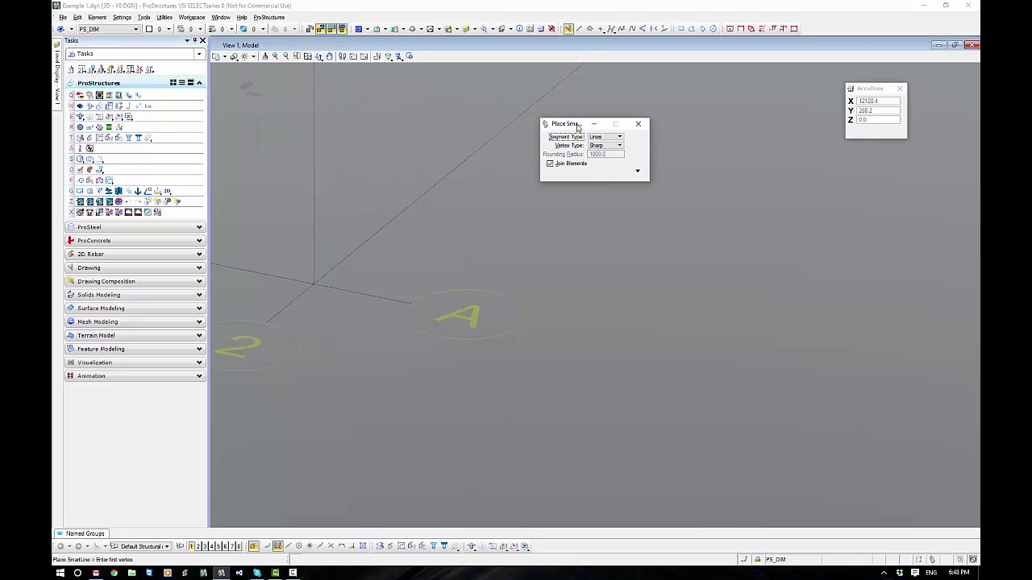
left_click(619, 137)
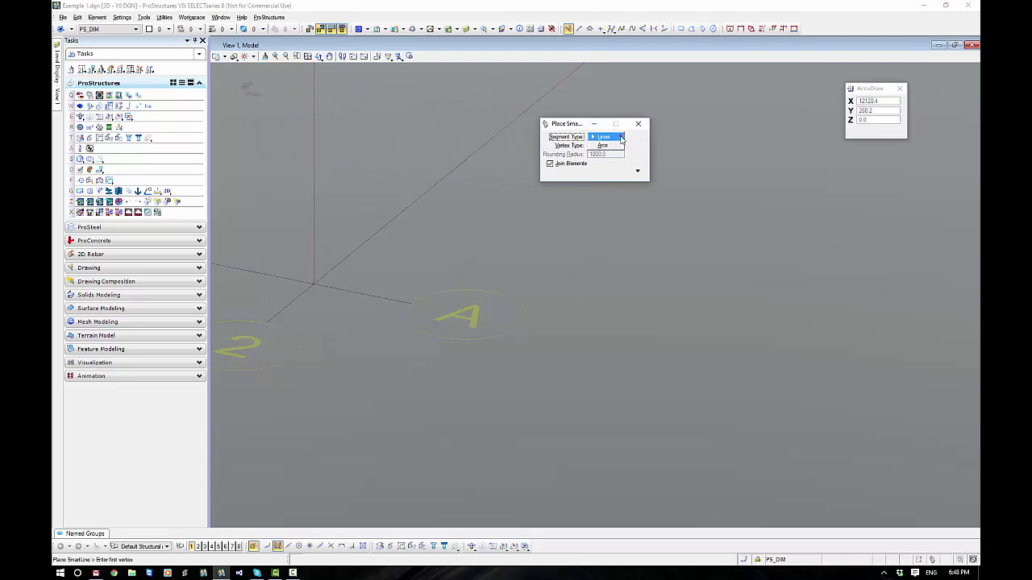
left_click(621, 138)
left_click(621, 146)
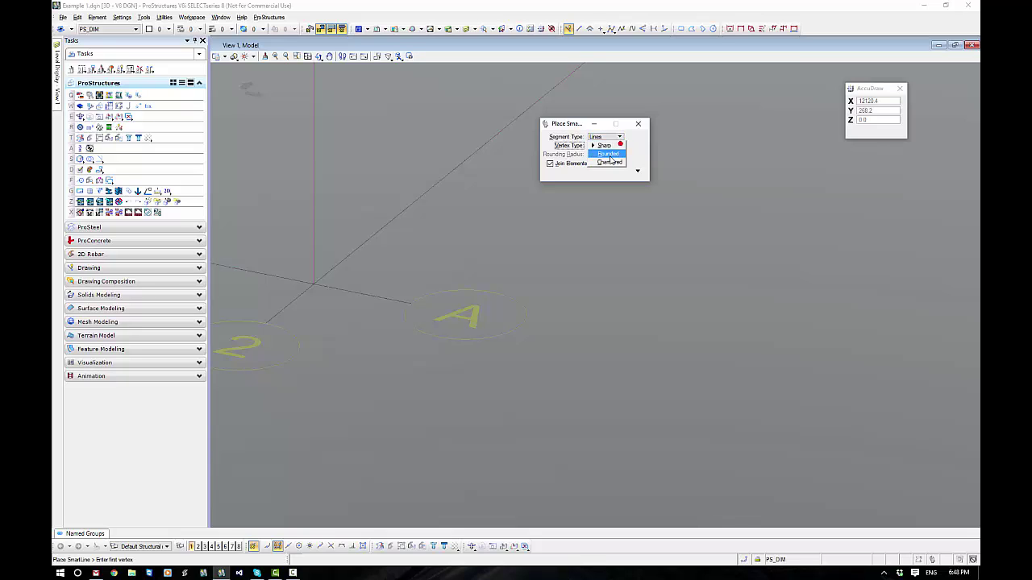
left_click(615, 164)
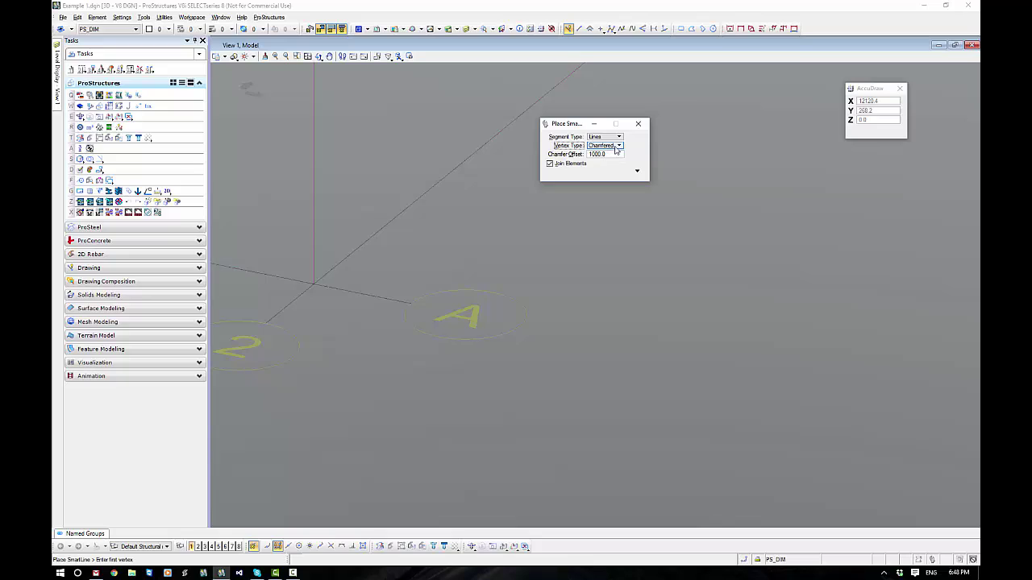
double_click(606, 153)
type("50")
left_click(618, 145)
left_click(616, 129)
left_click(616, 132)
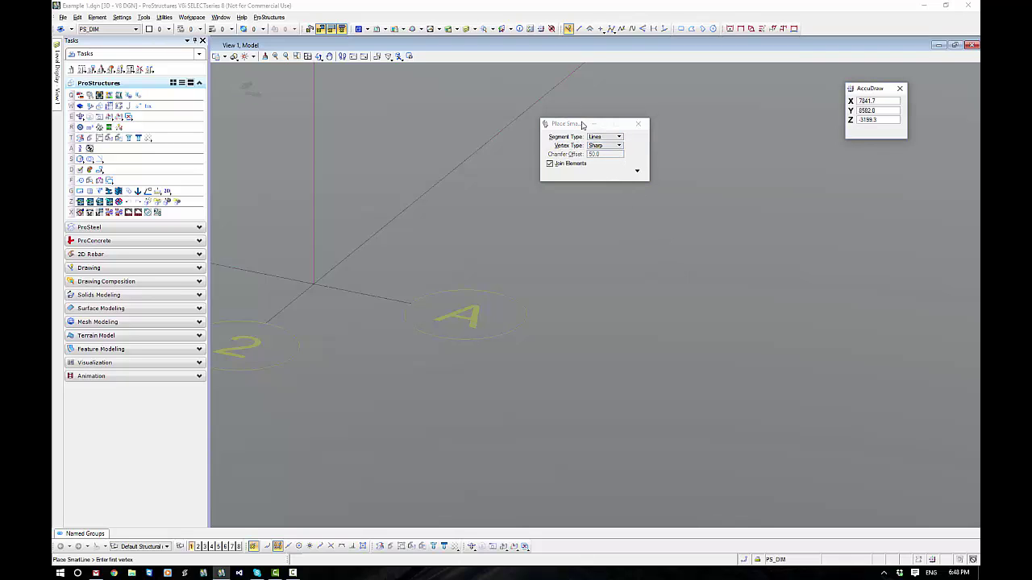
left_click_drag(583, 124, 342, 91)
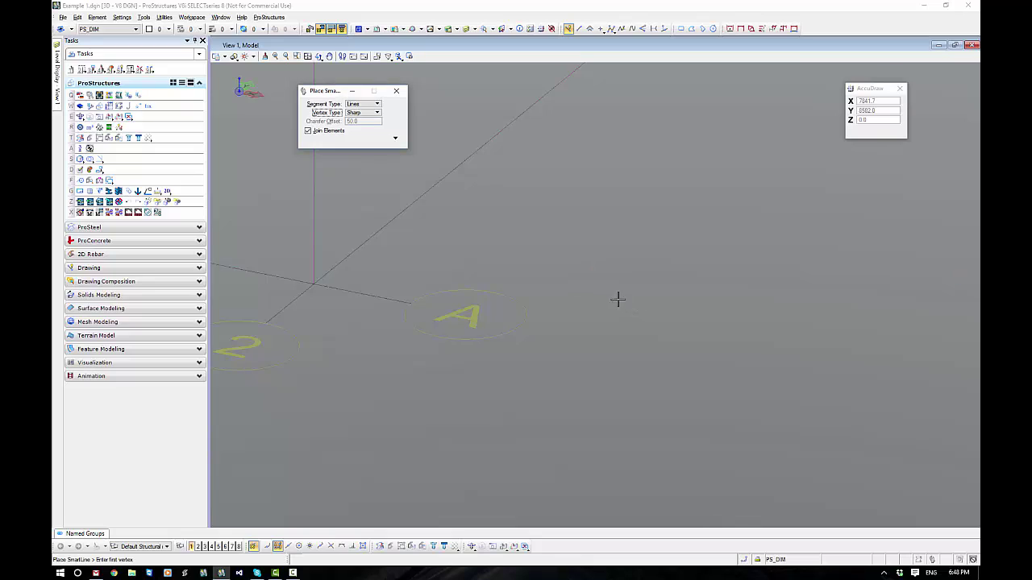
Step: Place the first vertex right of grid marker A and lock the line to the X axis in the top plane
left_click(590, 287)
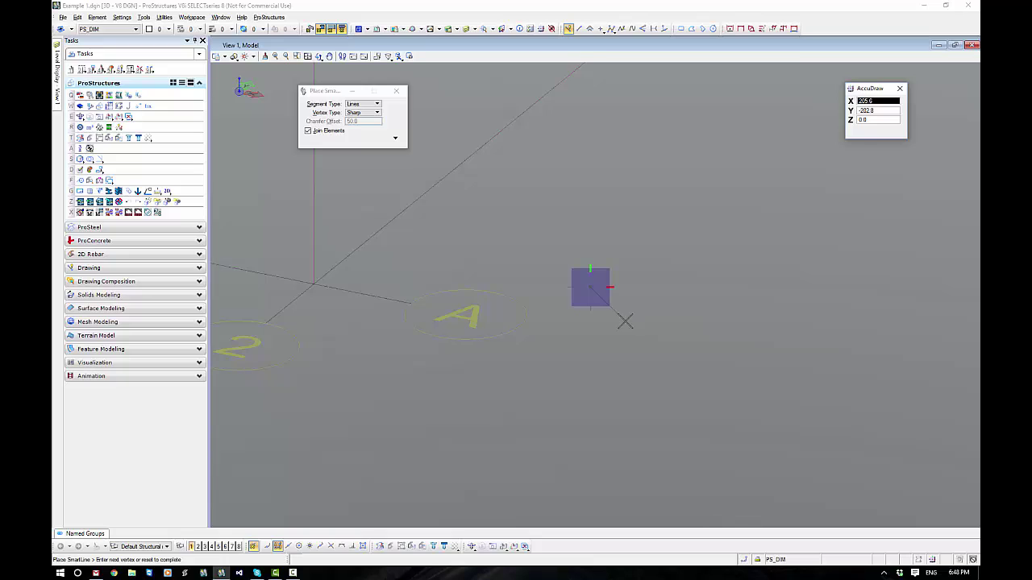
key("Return")
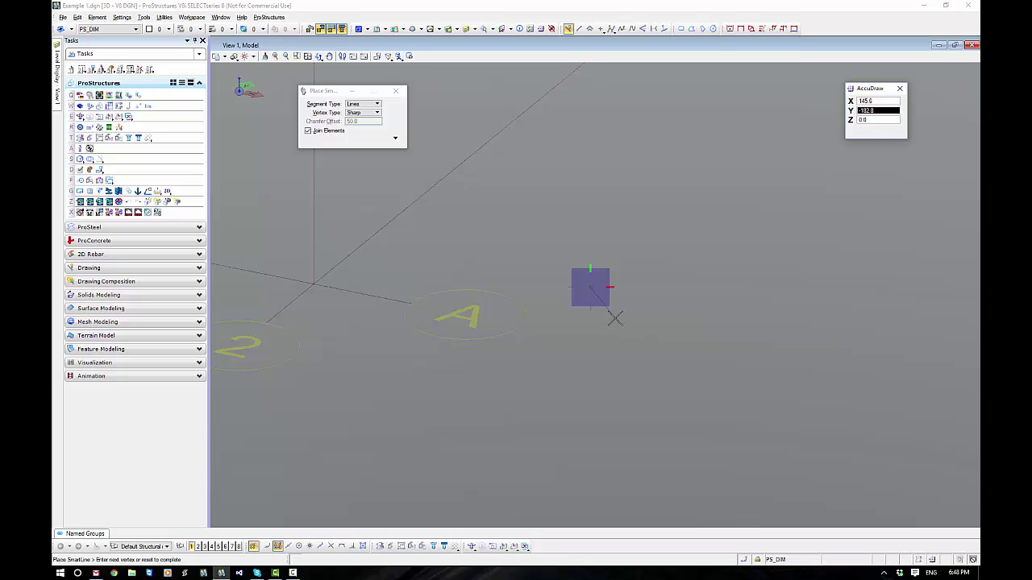
key("t")
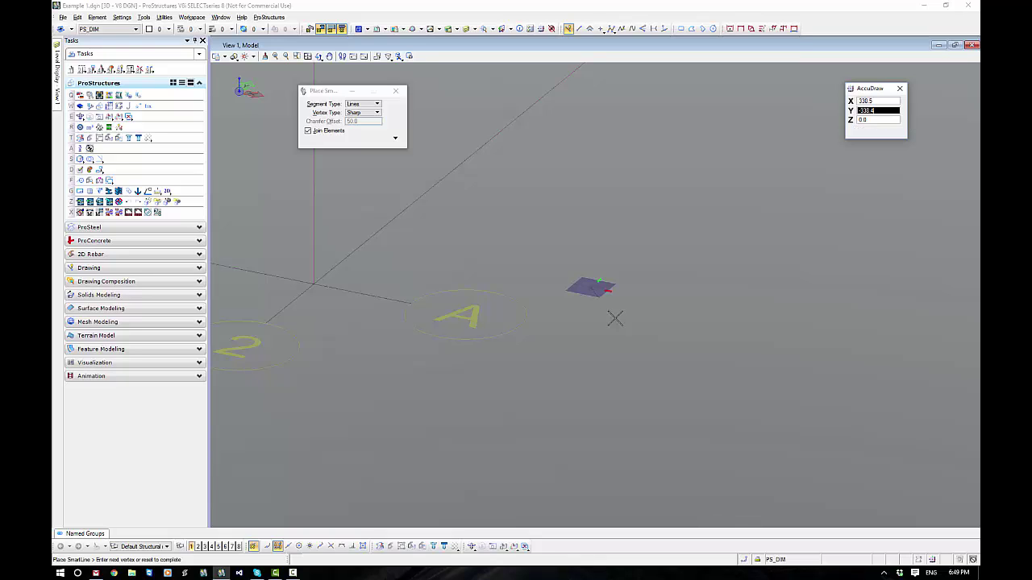
key("f")
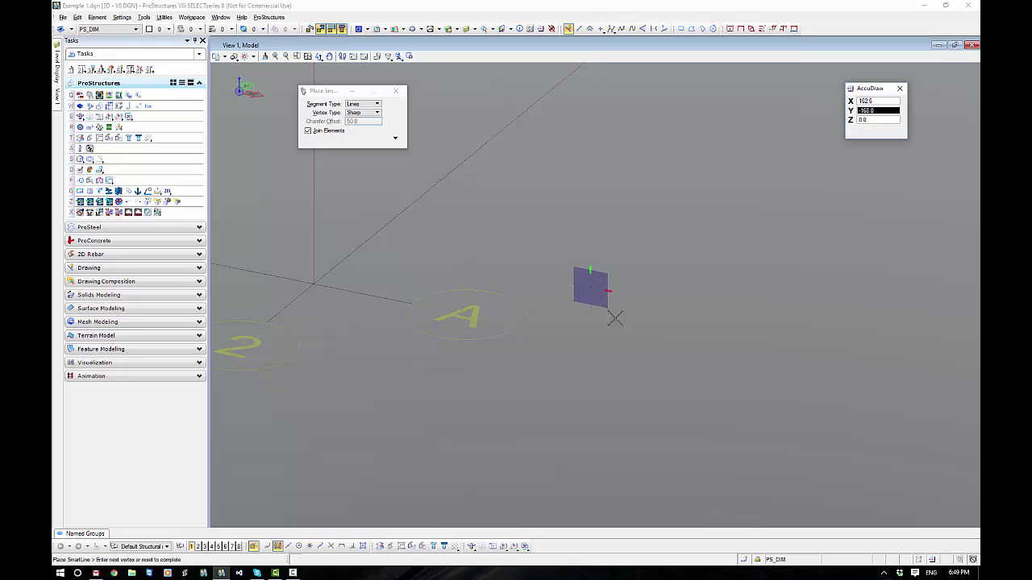
key("s")
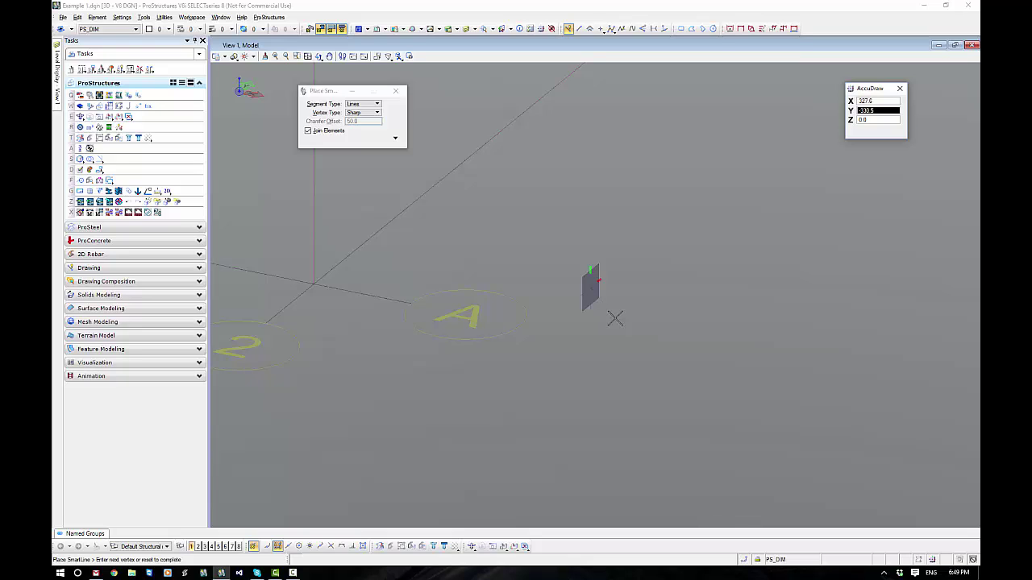
key("t")
key("f")
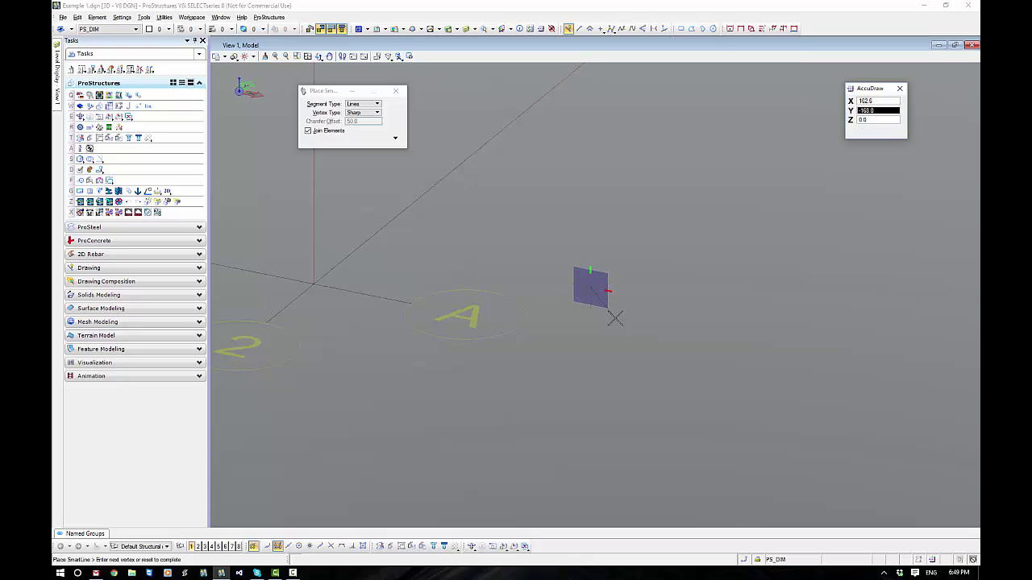
key("s")
key("t")
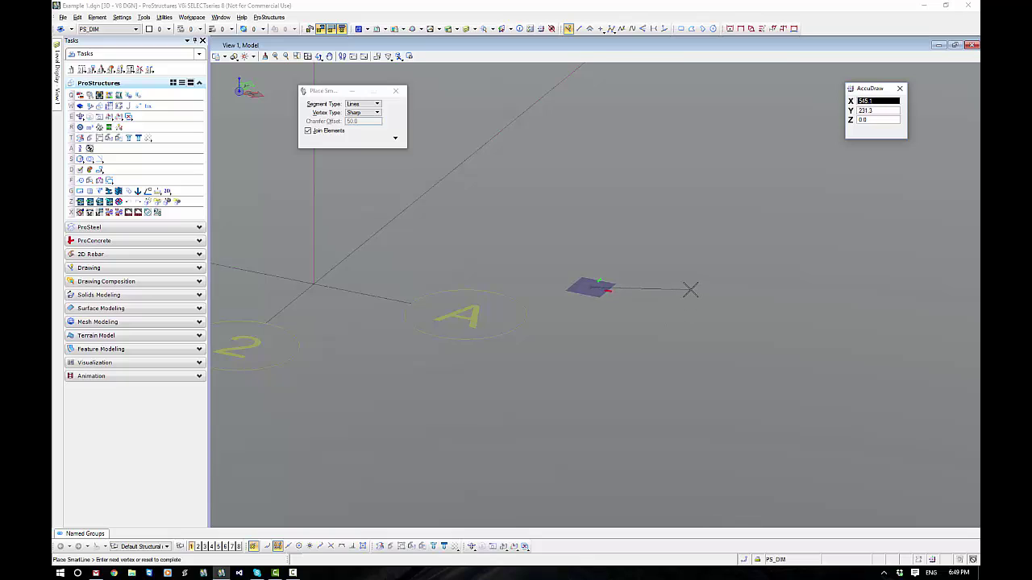
key("Return")
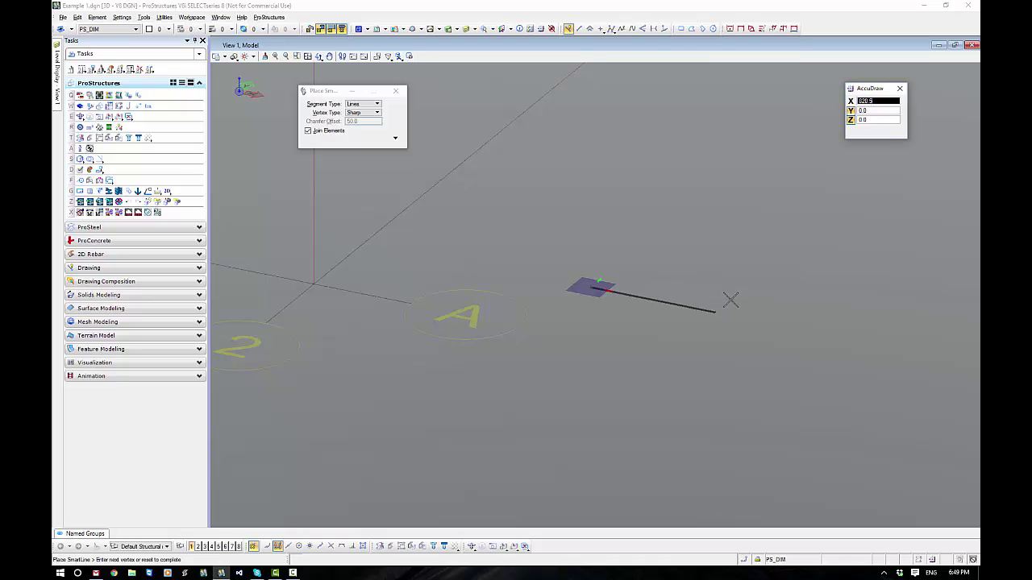
Step: Draw the first two edges: 1000 along X, then 300 along Y
left_click_drag(875, 88, 663, 204)
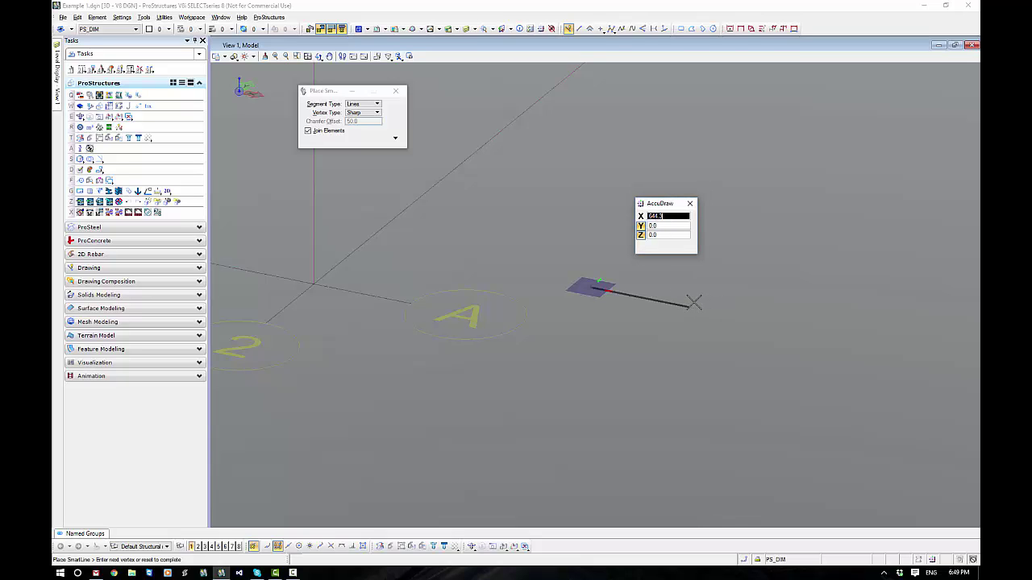
type("1000")
left_click(705, 290)
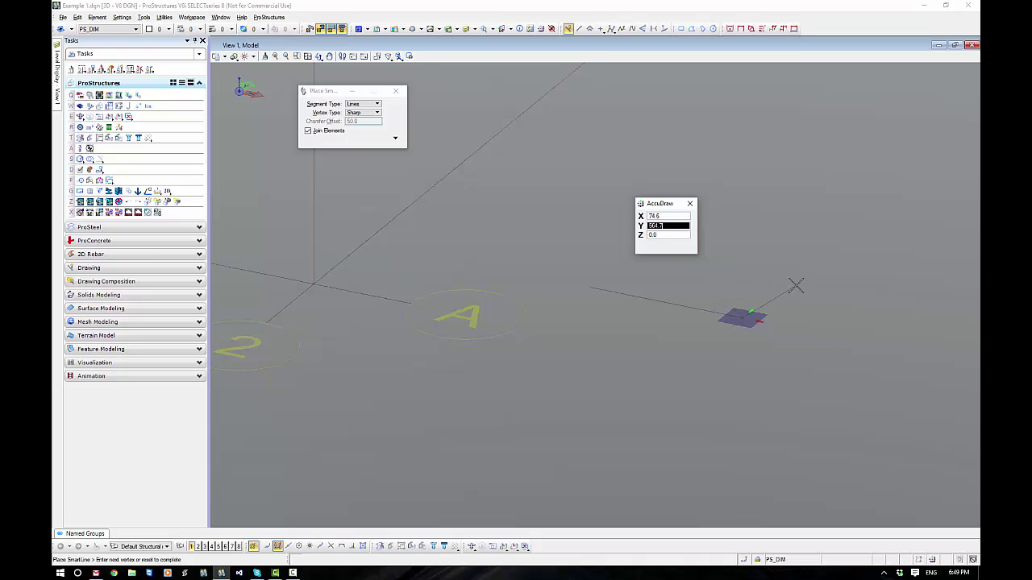
key("Return")
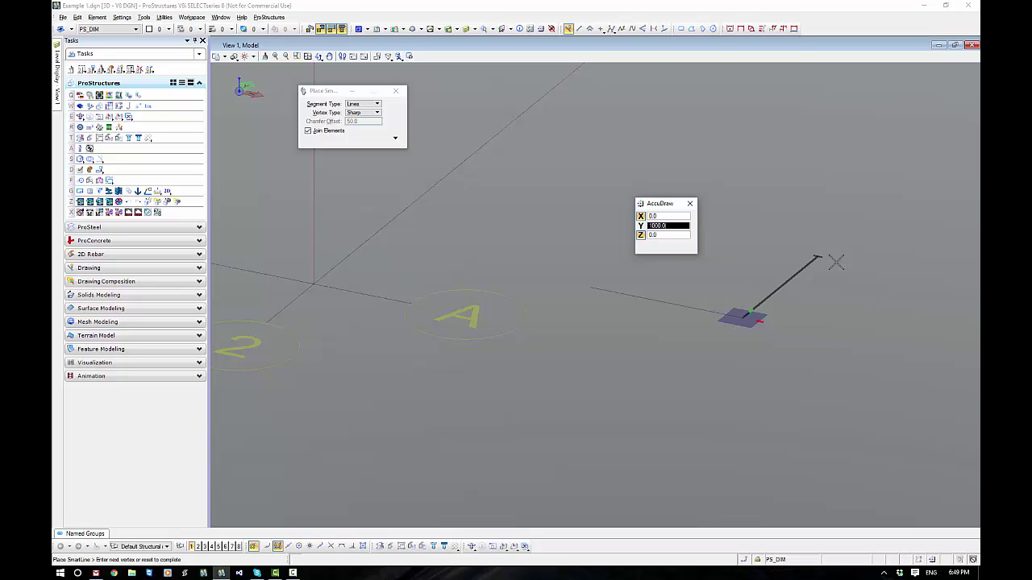
type("00")
left_click(836, 262)
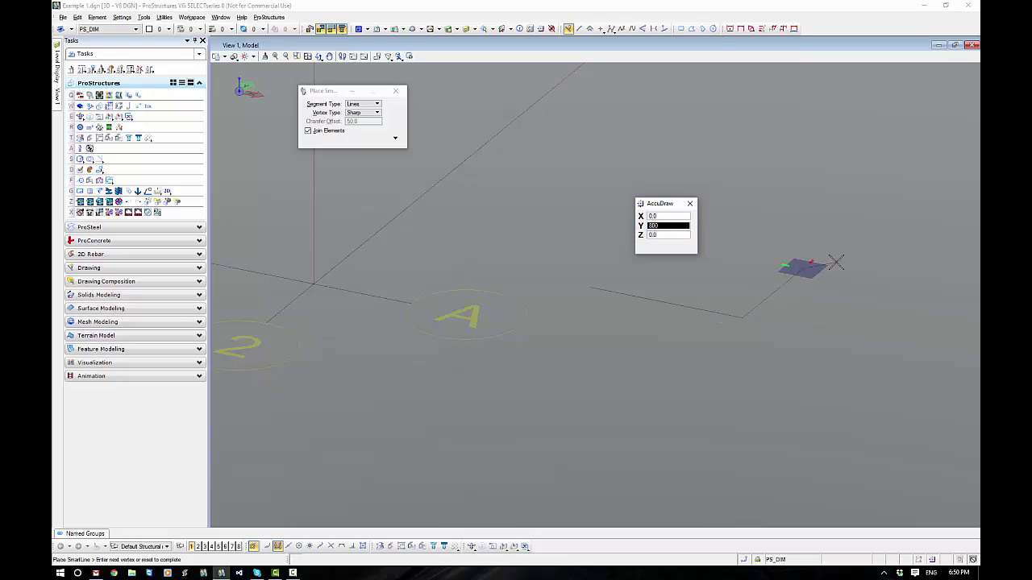
Step: Add the third edge and close the outline at its start vertex into a shape
middle_click_drag(734, 278, 693, 337)
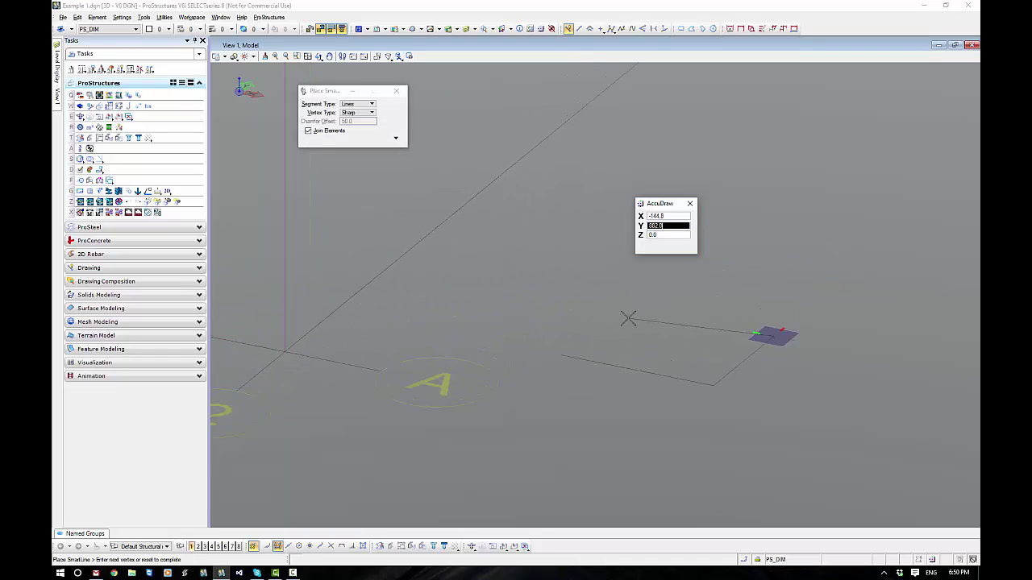
key("Return")
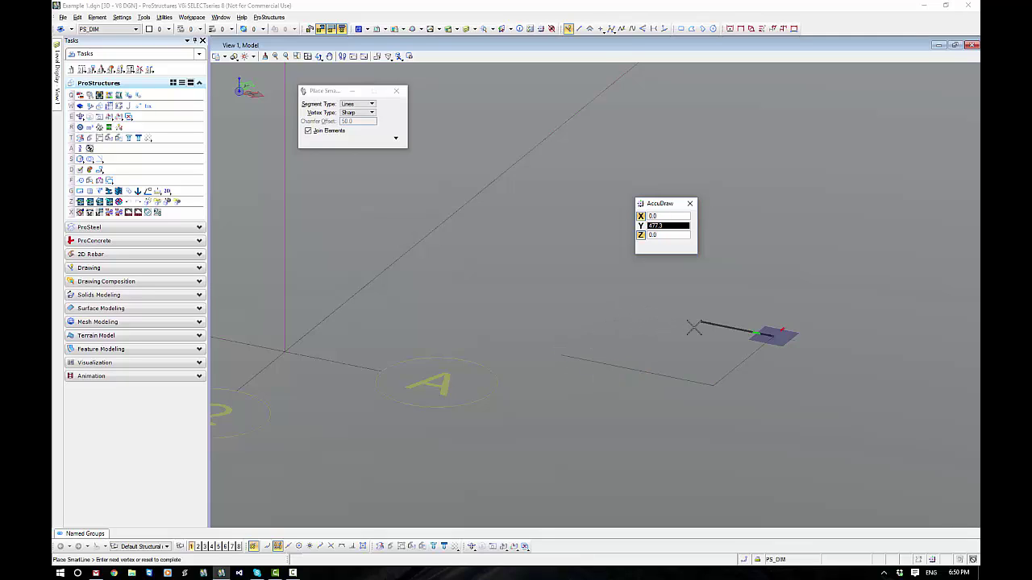
type("500")
left_click(663, 328)
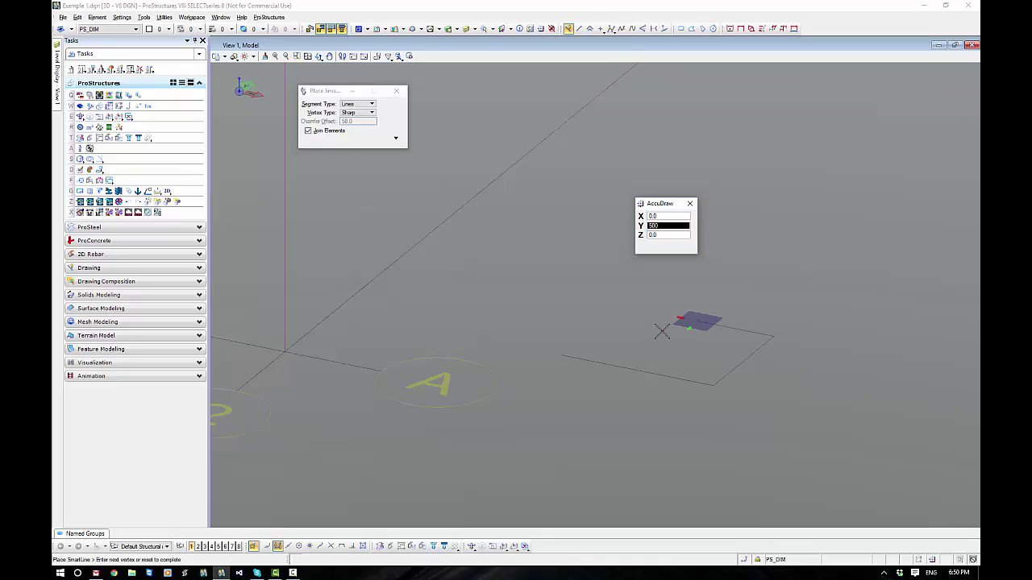
left_click(564, 354)
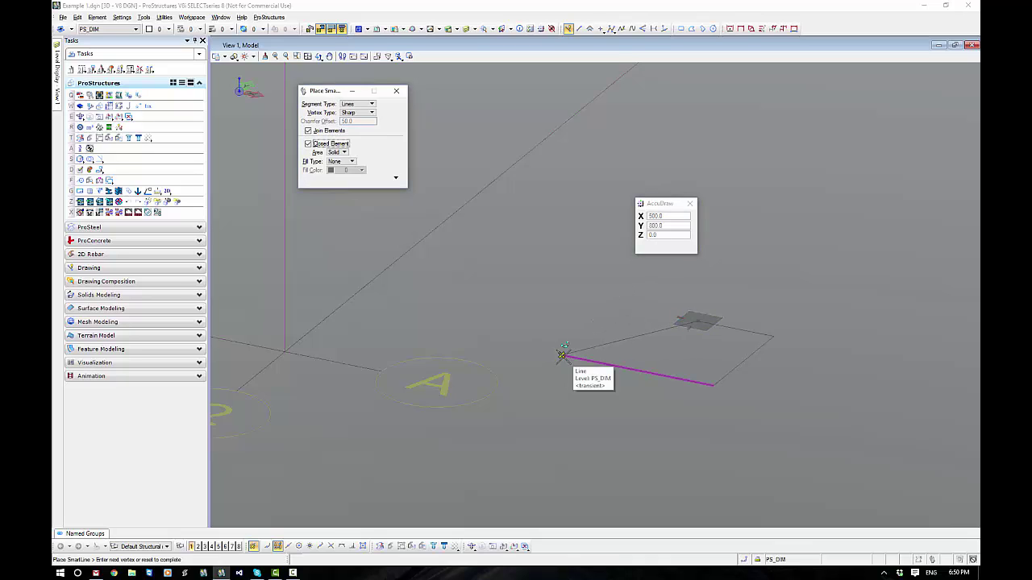
left_click(529, 339)
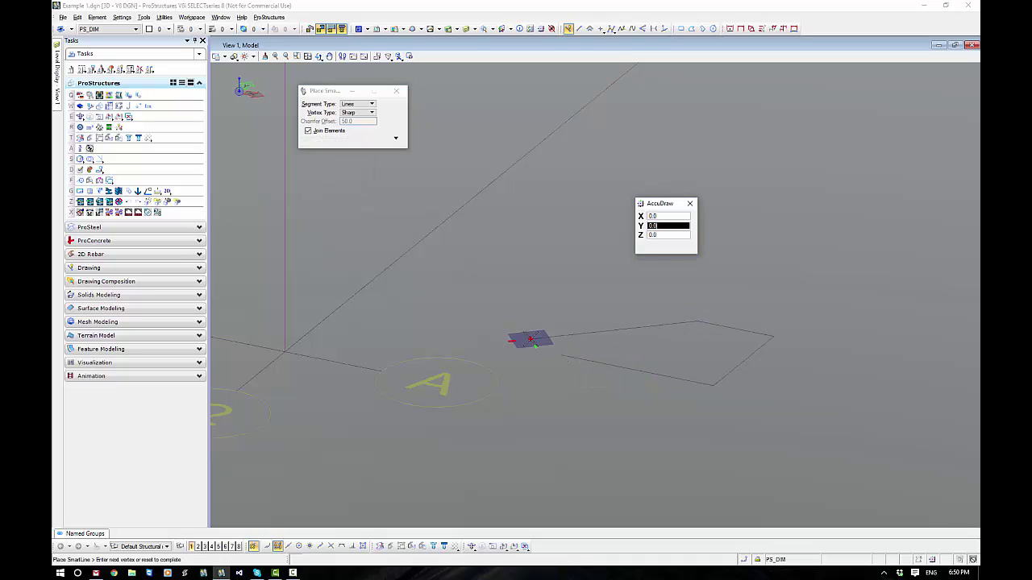
left_click(697, 322)
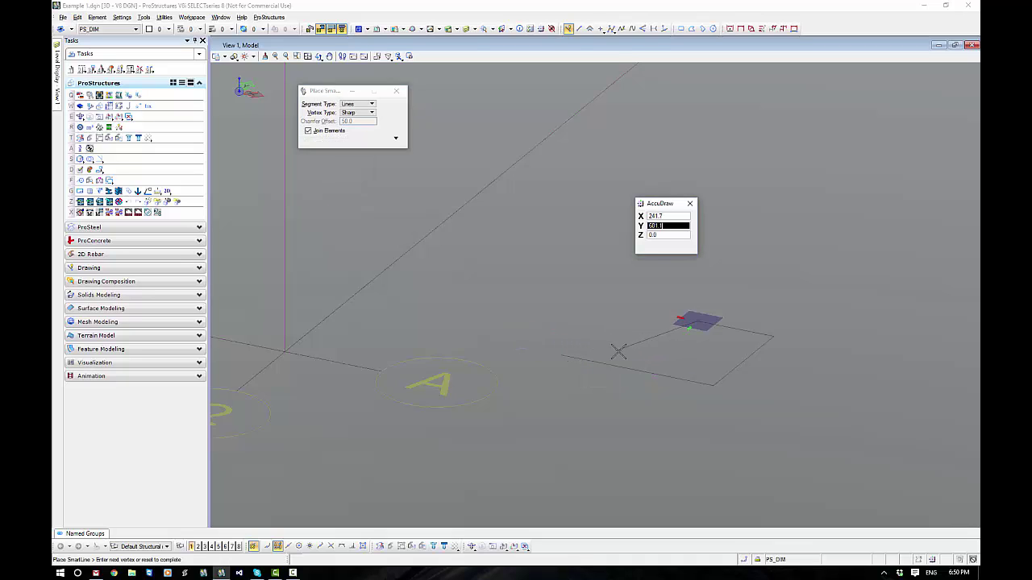
left_click(561, 354)
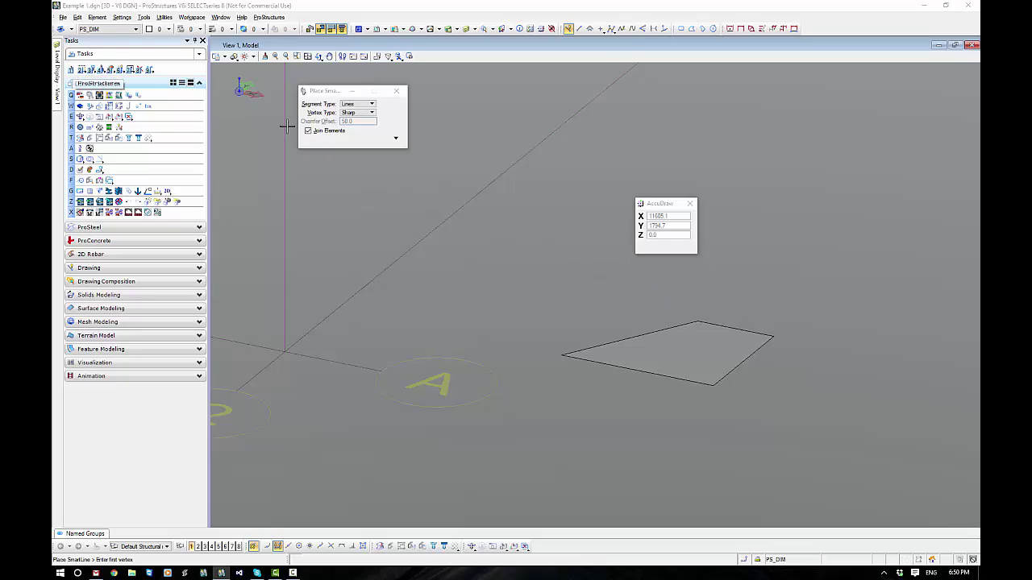
left_click_drag(311, 93, 307, 88)
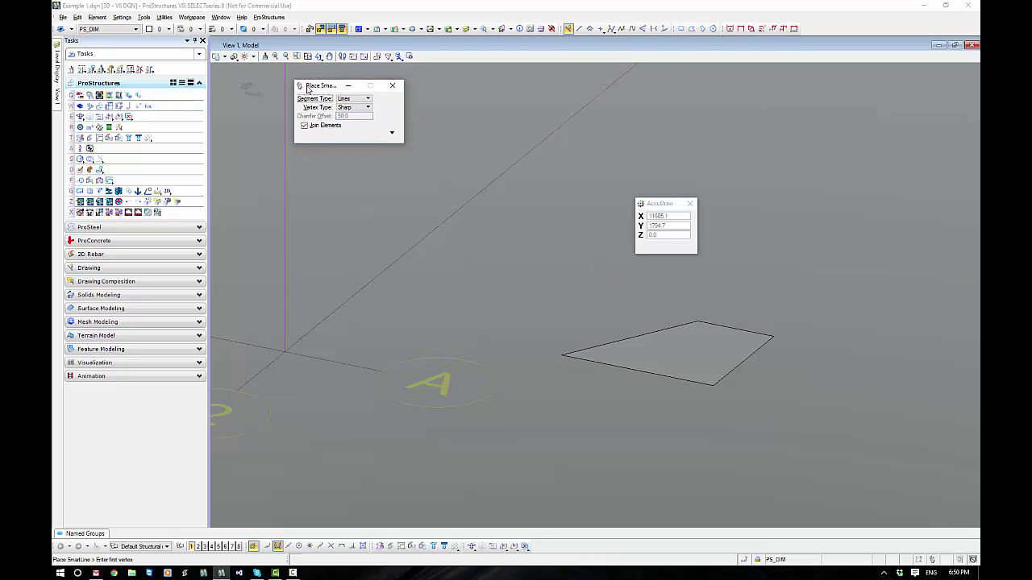
Step: Select the four-sided shape with Element Selection and delete it
left_click(71, 69)
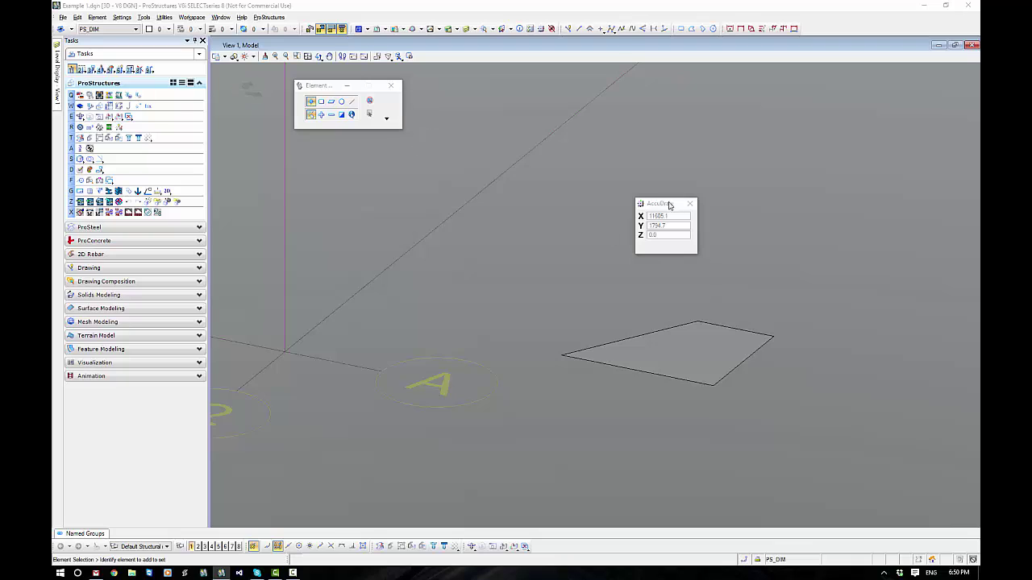
left_click_drag(669, 202, 868, 95)
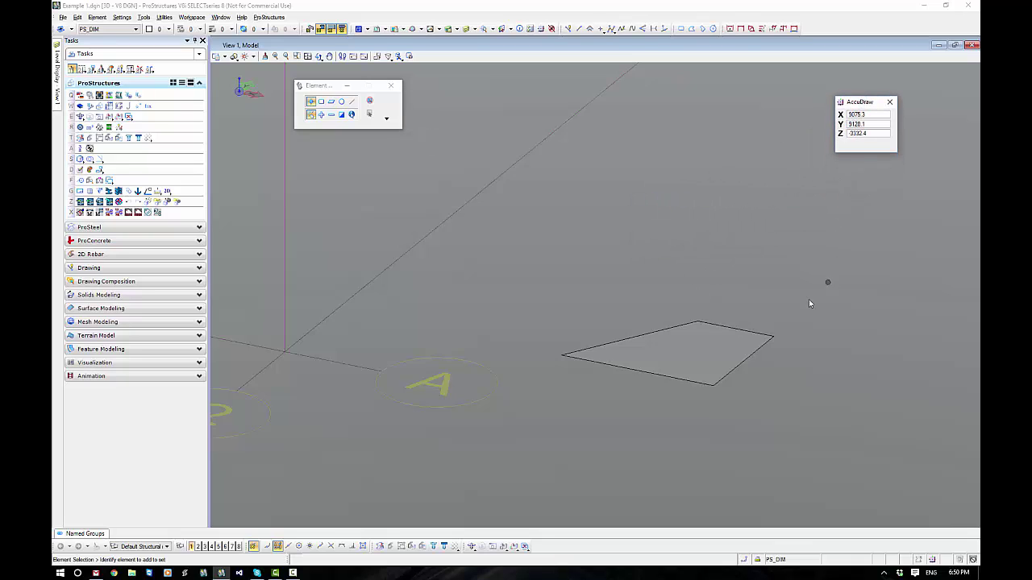
left_click(751, 332)
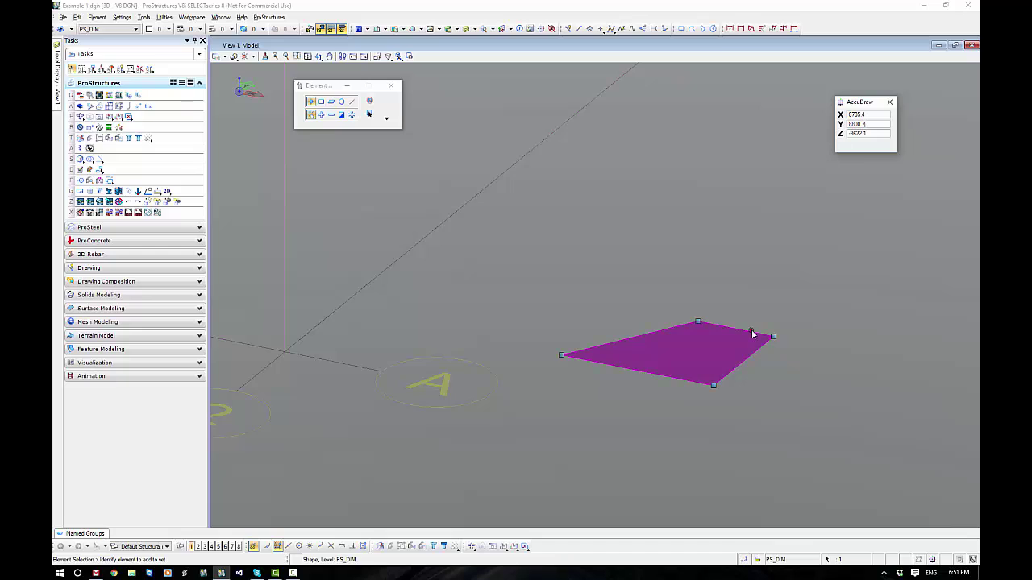
left_click(838, 395)
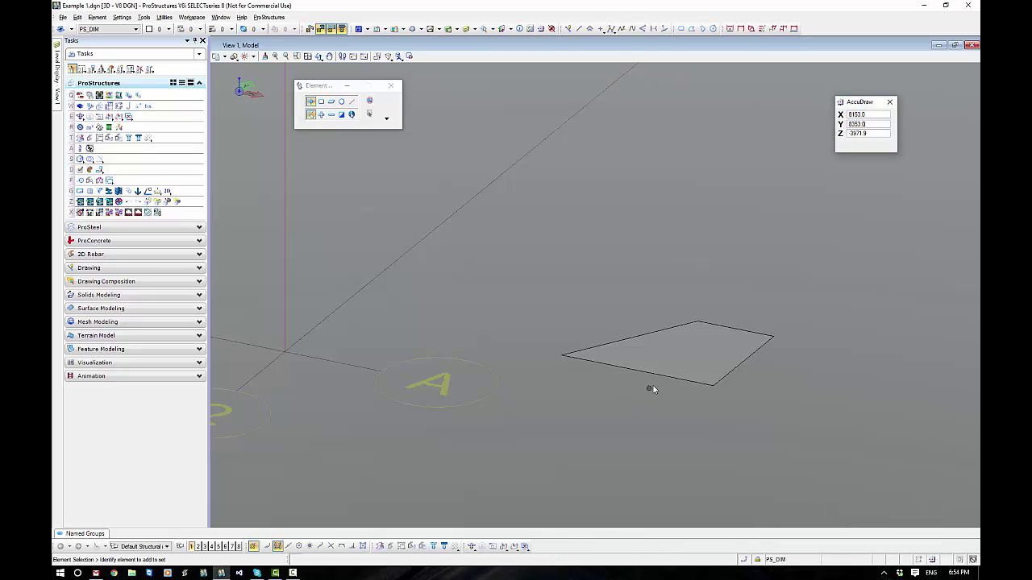
left_click(656, 375)
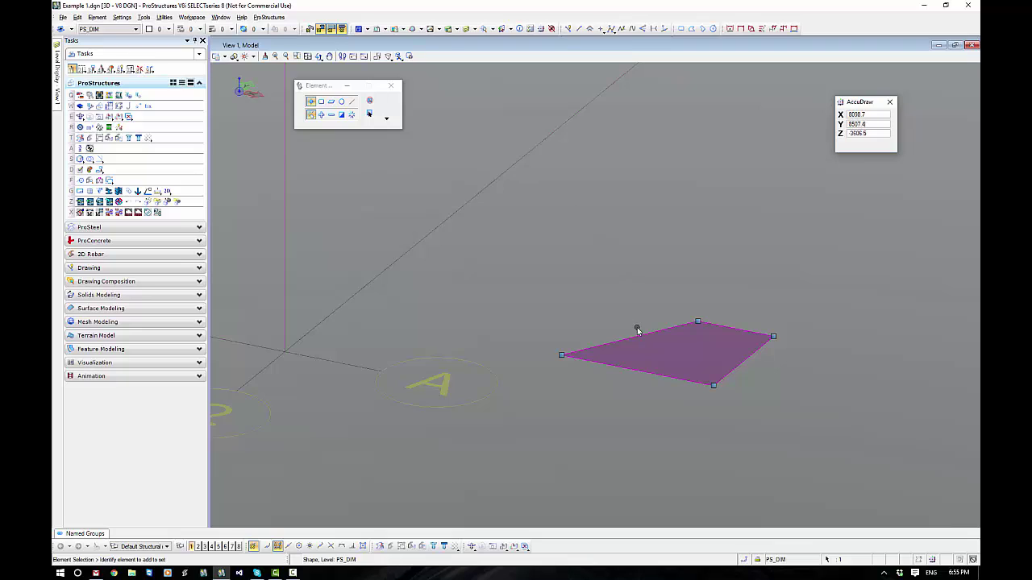
key("Delete")
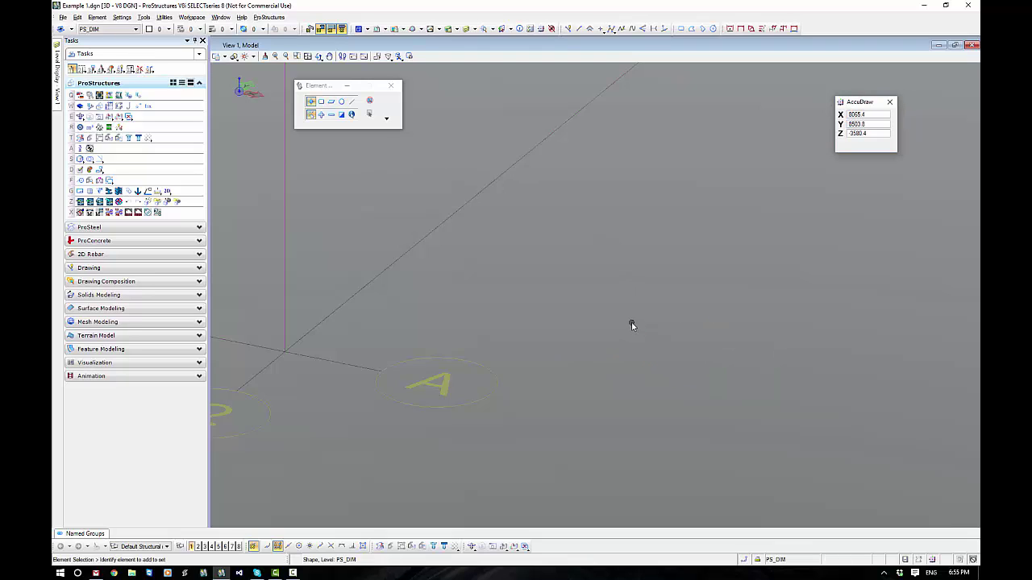
Step: Start a new SmartLine beside grid A with a 500-long first edge and a second edge
left_click(569, 29)
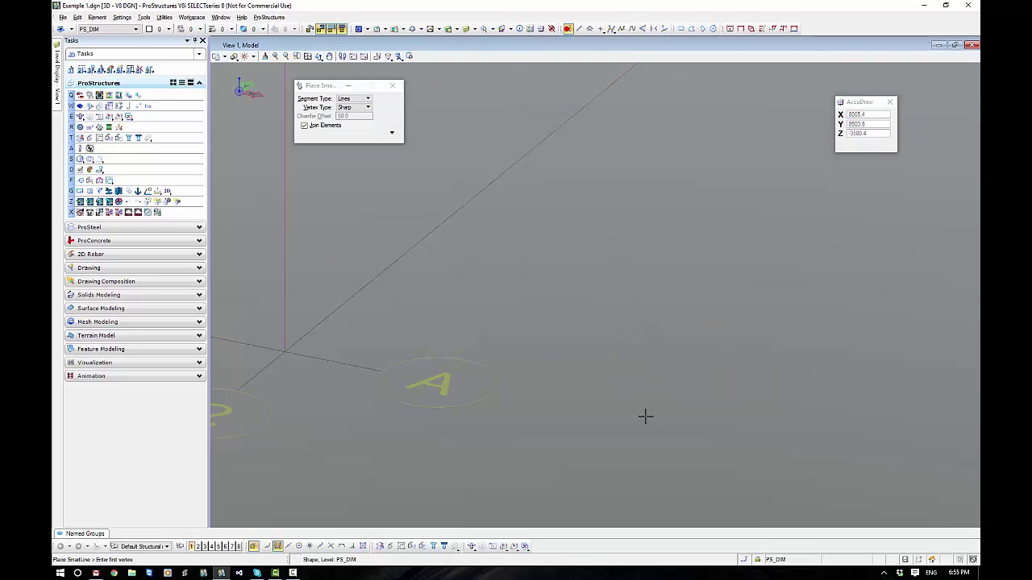
left_click(588, 366)
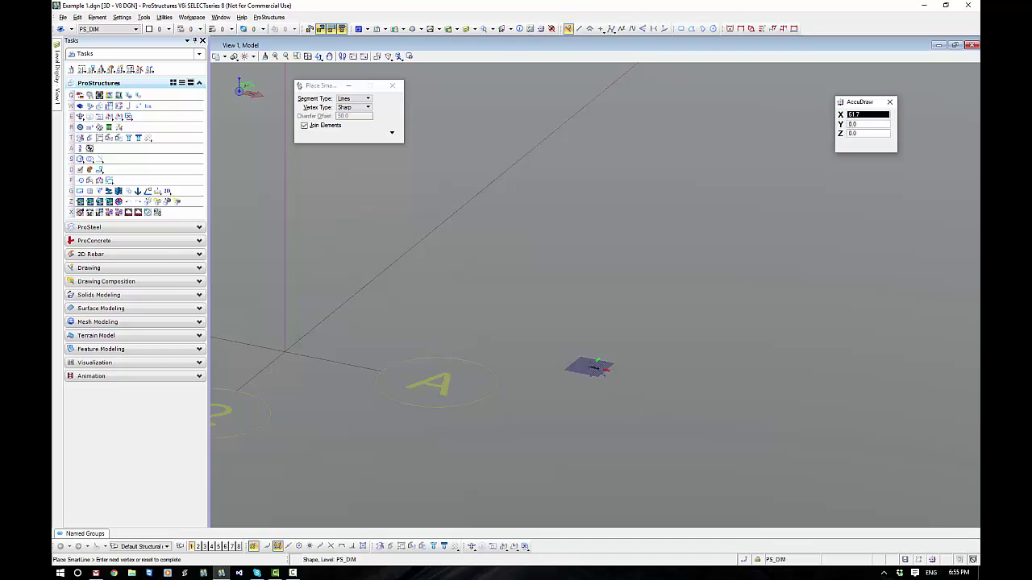
type("500")
left_click(665, 388)
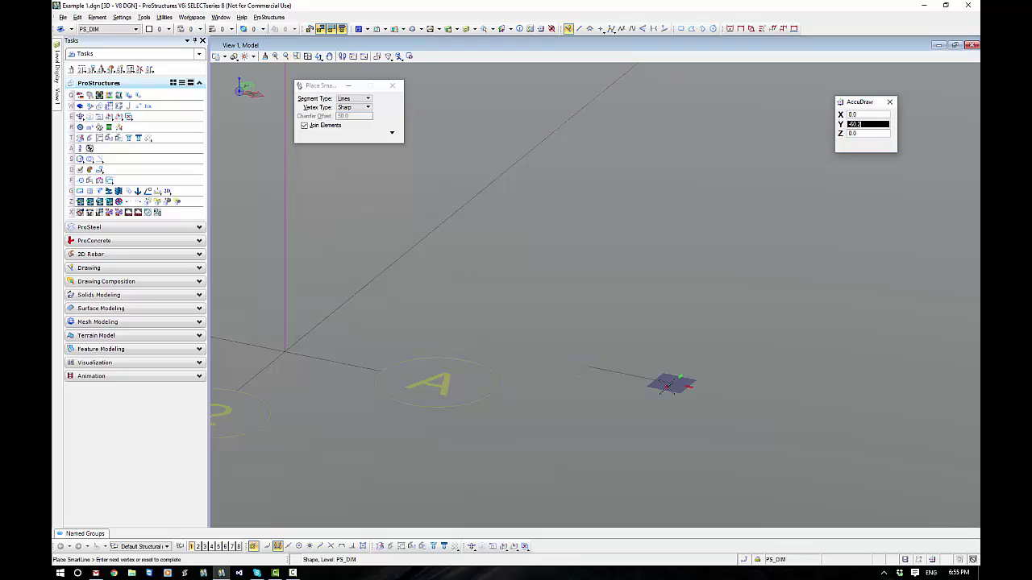
left_click(734, 324)
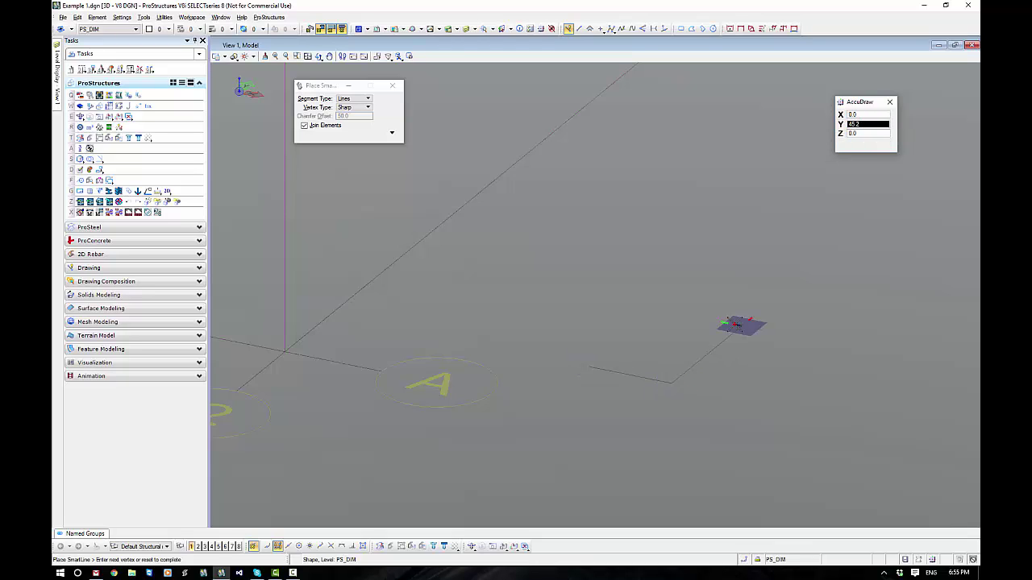
Step: Add a vertical edge in the side plane plus further zigzag vertices, then finish the line string
key("s")
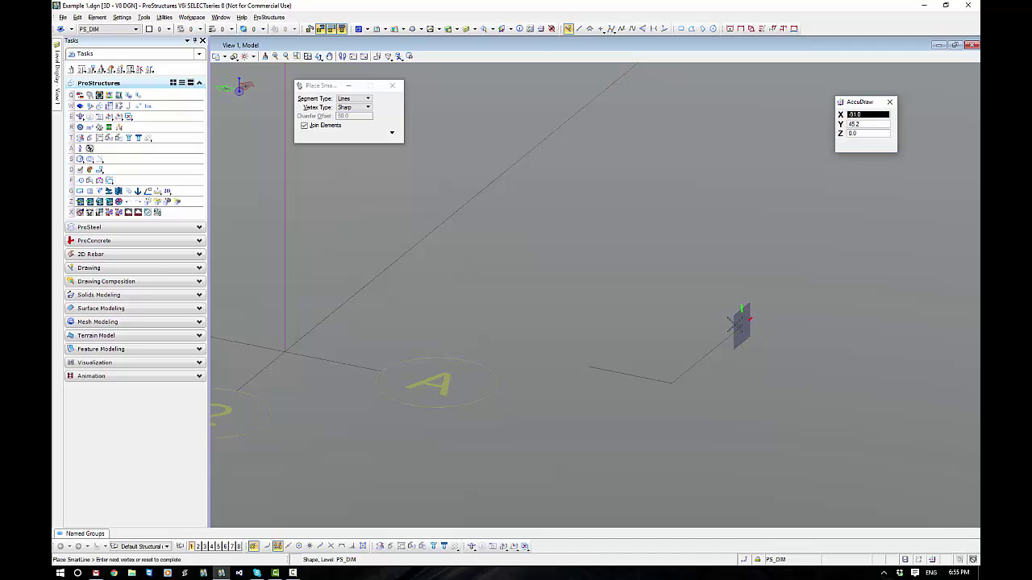
key("f")
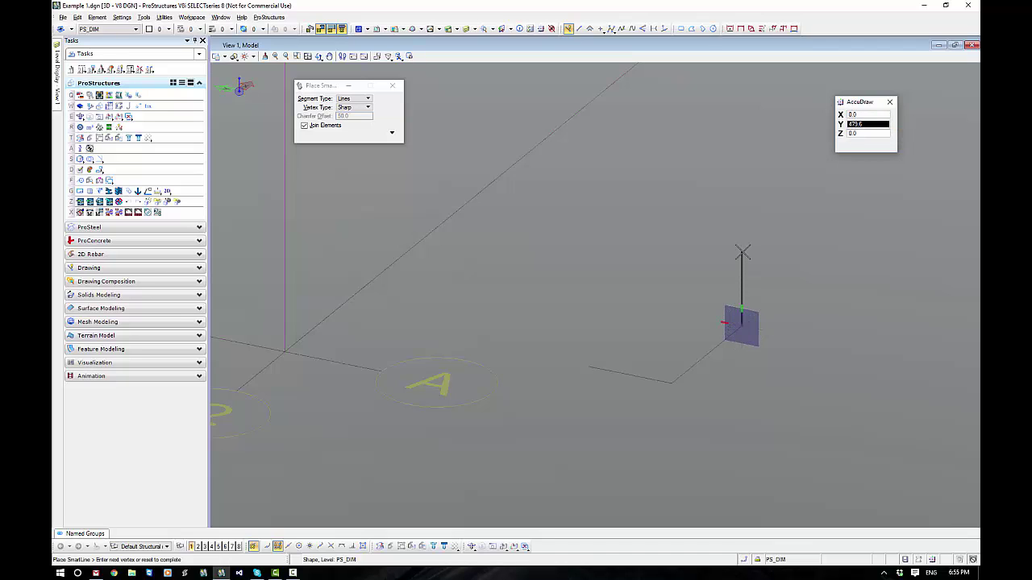
left_click(741, 253)
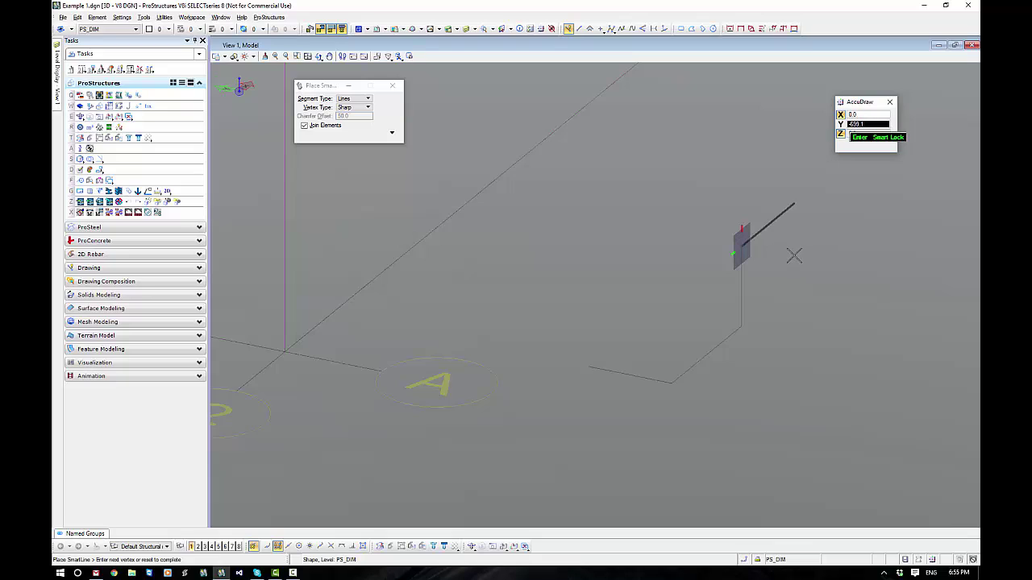
left_click(794, 247)
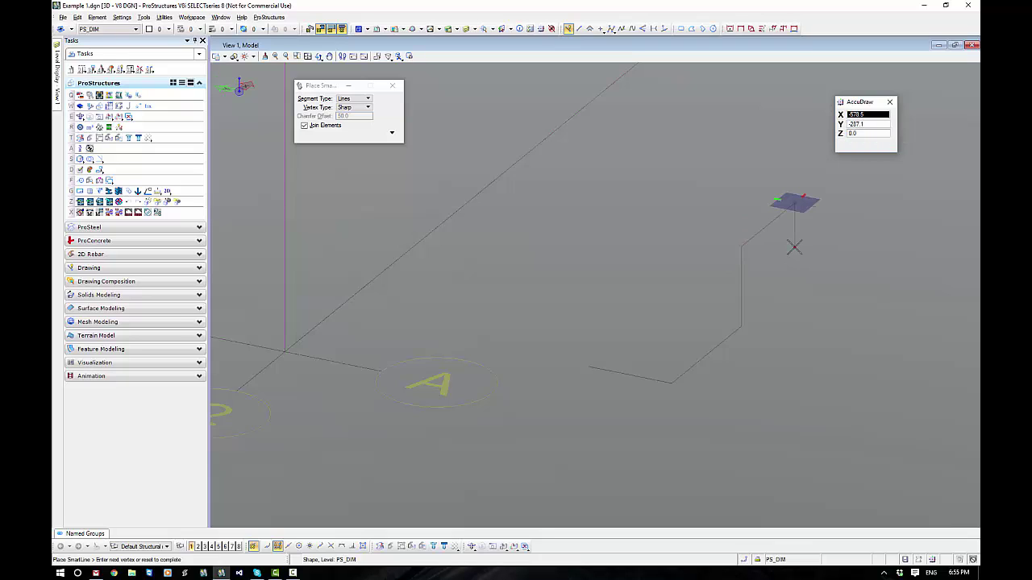
key("f")
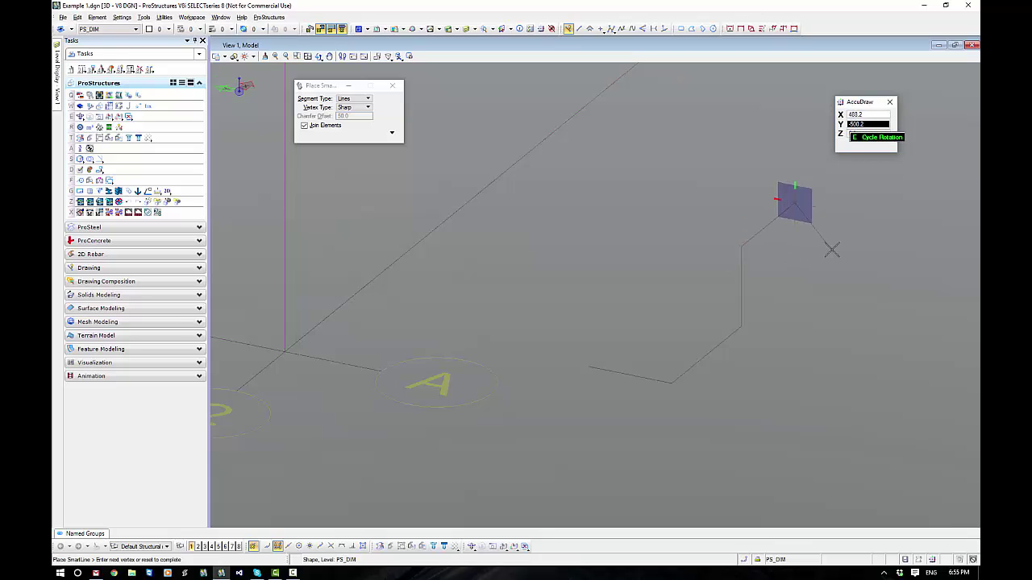
left_click(891, 230)
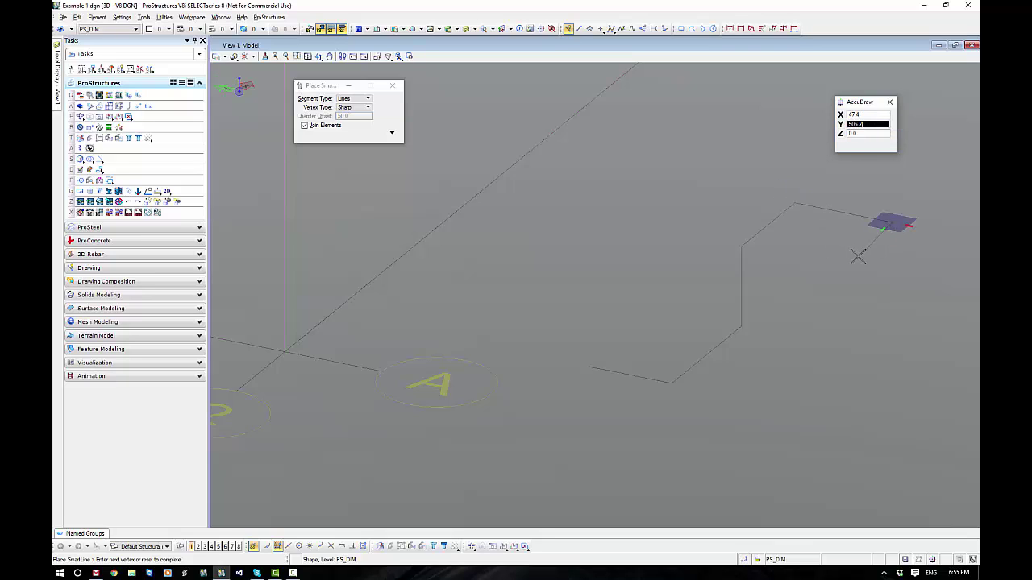
left_click(843, 263)
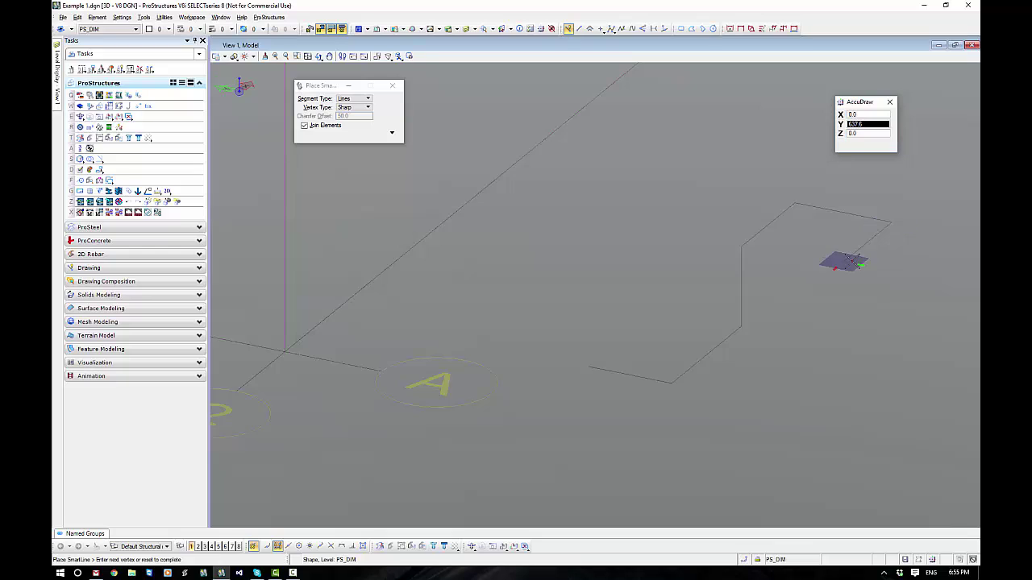
right_click(885, 324)
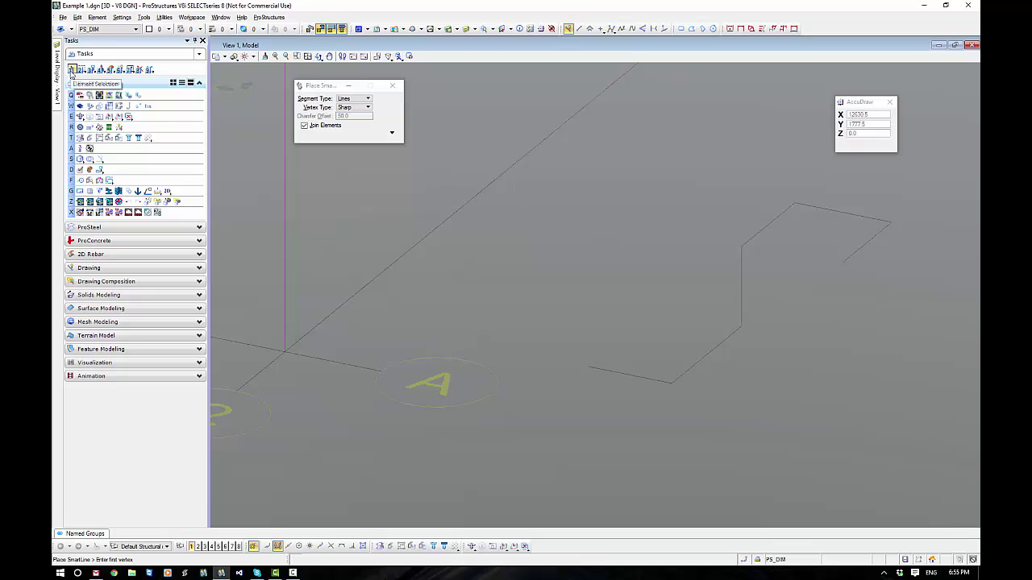
Step: Pick the zigzag line string with Element Selection and delete it
left_click(73, 70)
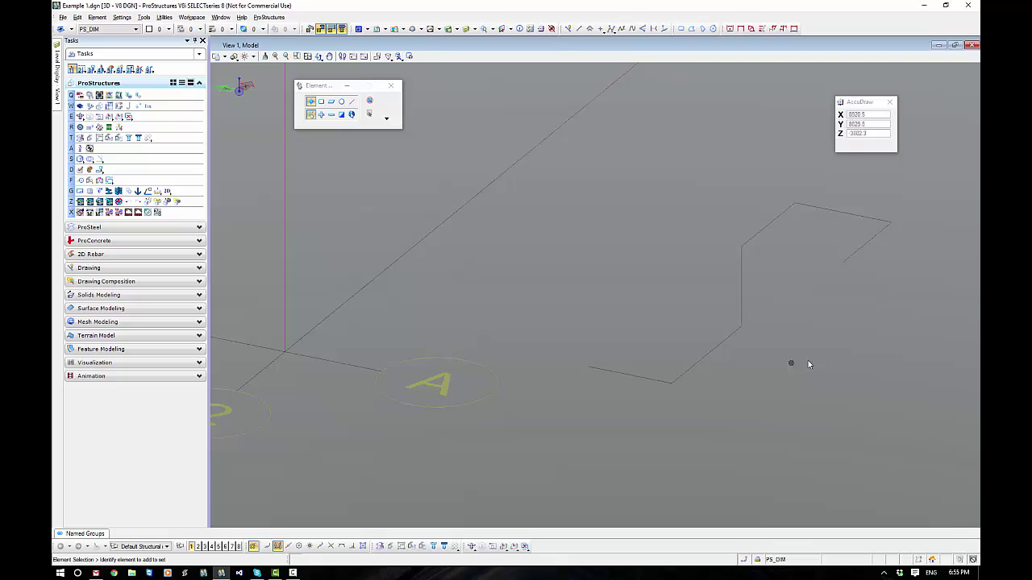
left_click(742, 326)
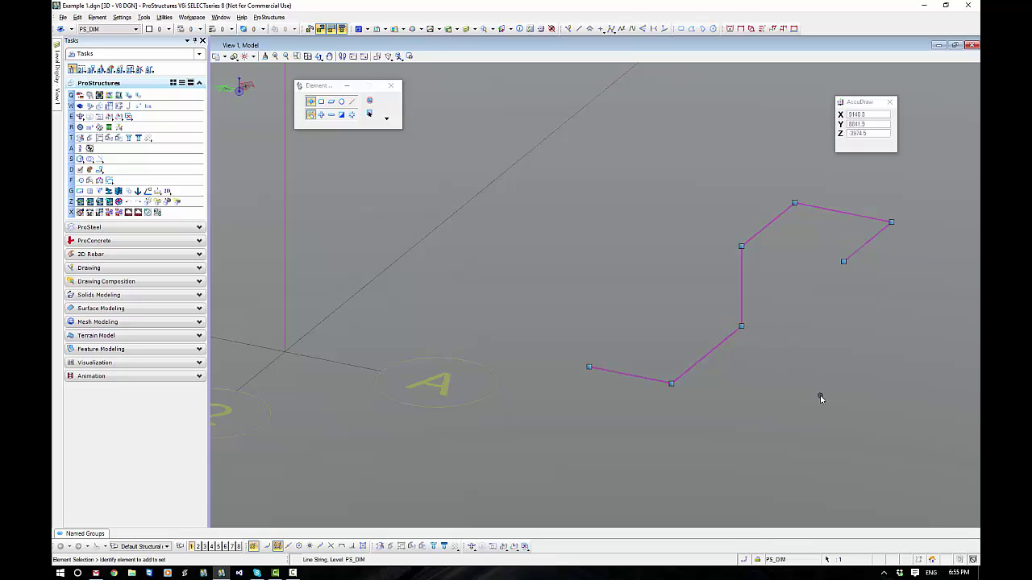
key("Delete")
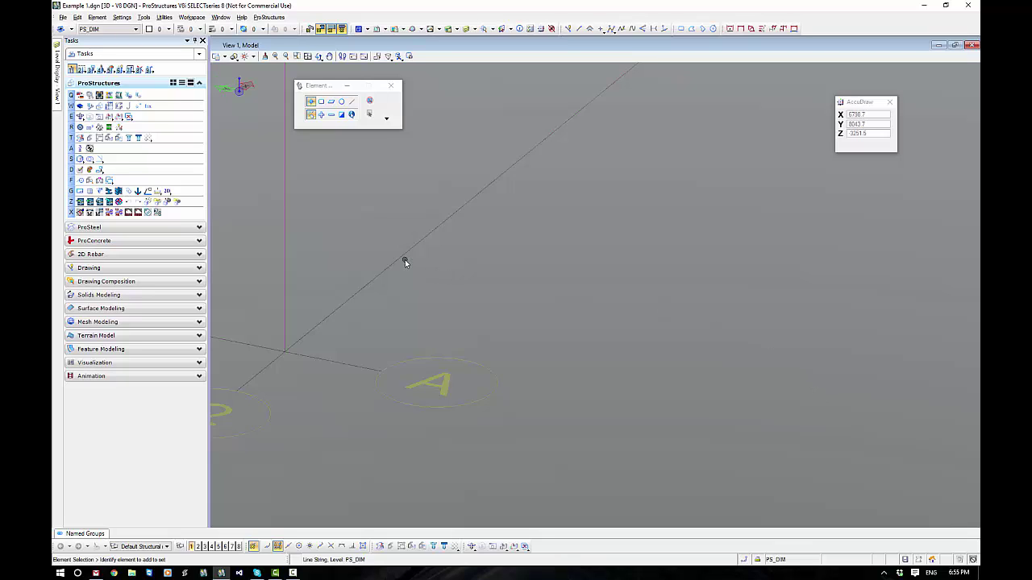
left_click_drag(864, 103, 799, 133)
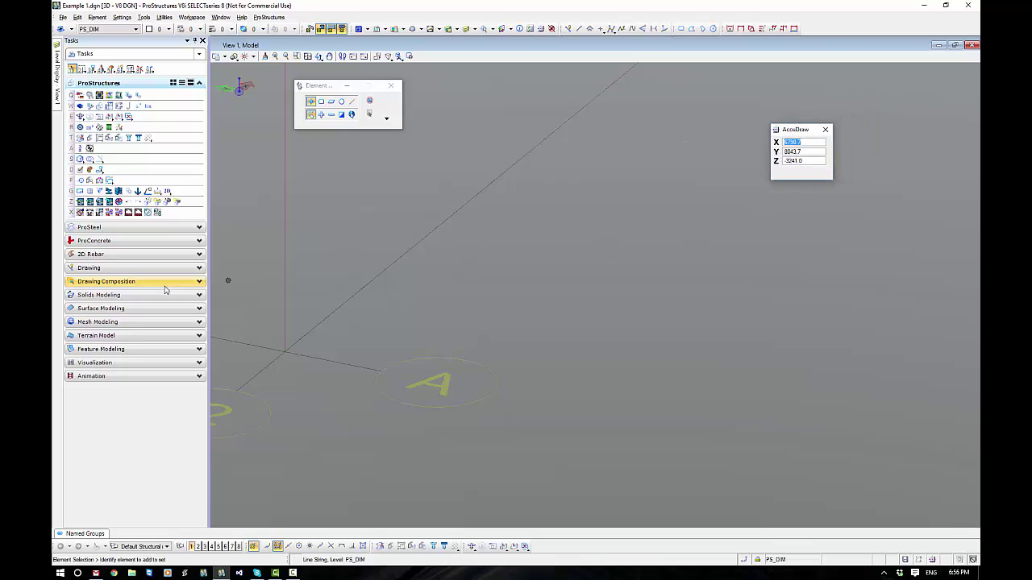
Step: Start Place Block from the Drawing tasks with Area set to Hole and Orthogonal method
left_click(81, 267)
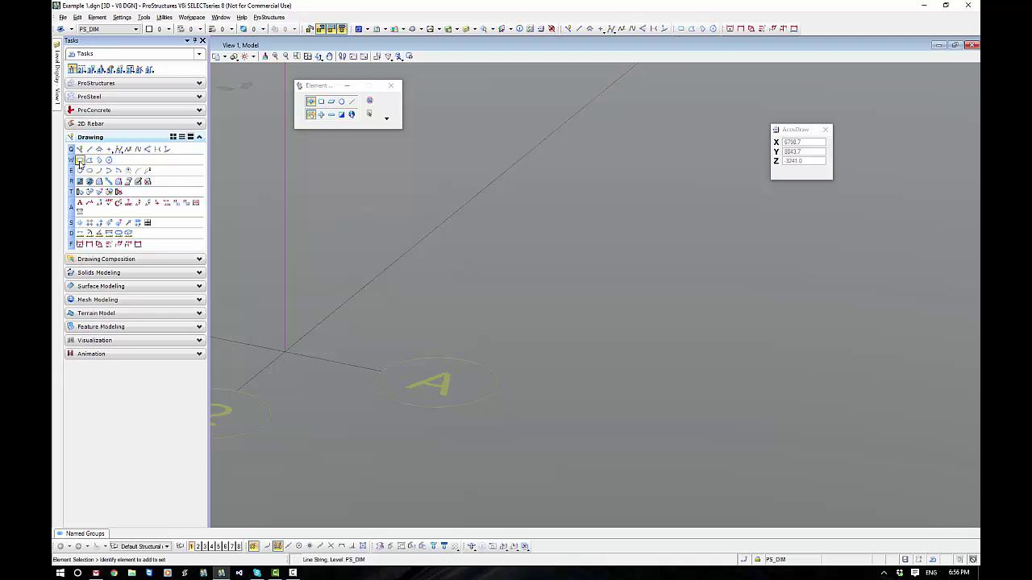
left_click(79, 160)
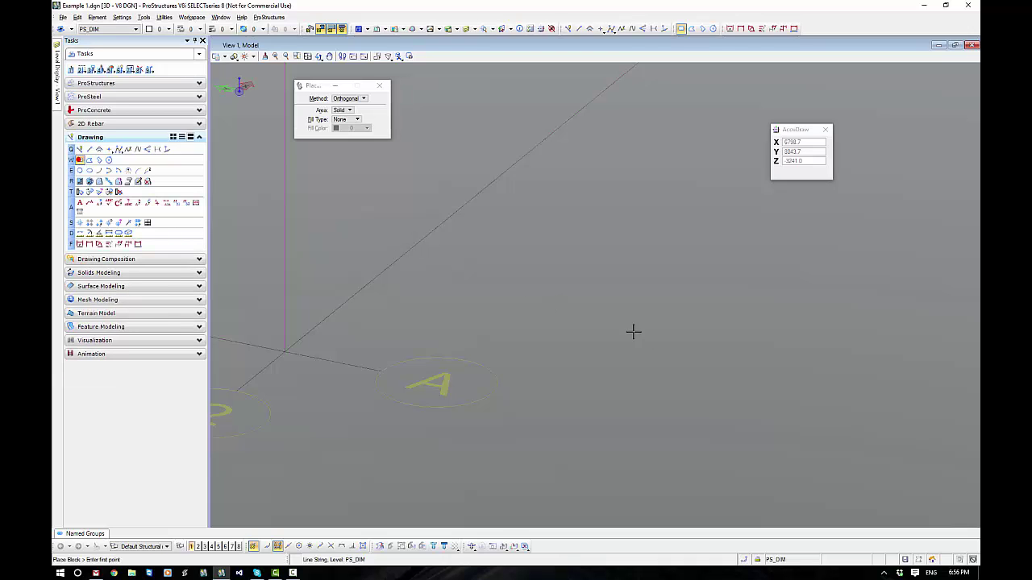
left_click(343, 110)
left_click(348, 119)
left_click(362, 98)
left_click(363, 99)
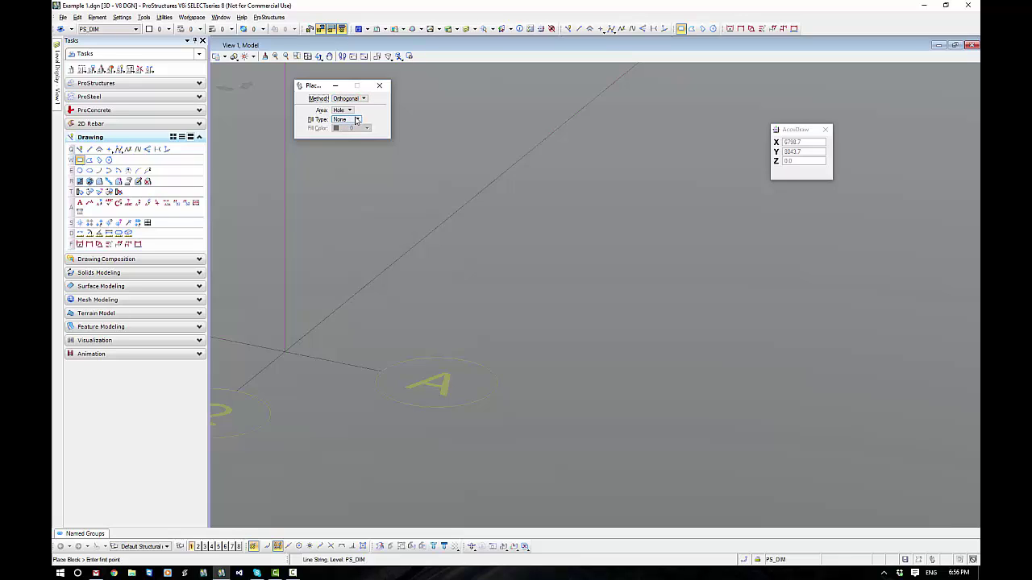
Step: Place the block's first corner right of grid A in the top plane, sized 500 by 1000
left_click(613, 370)
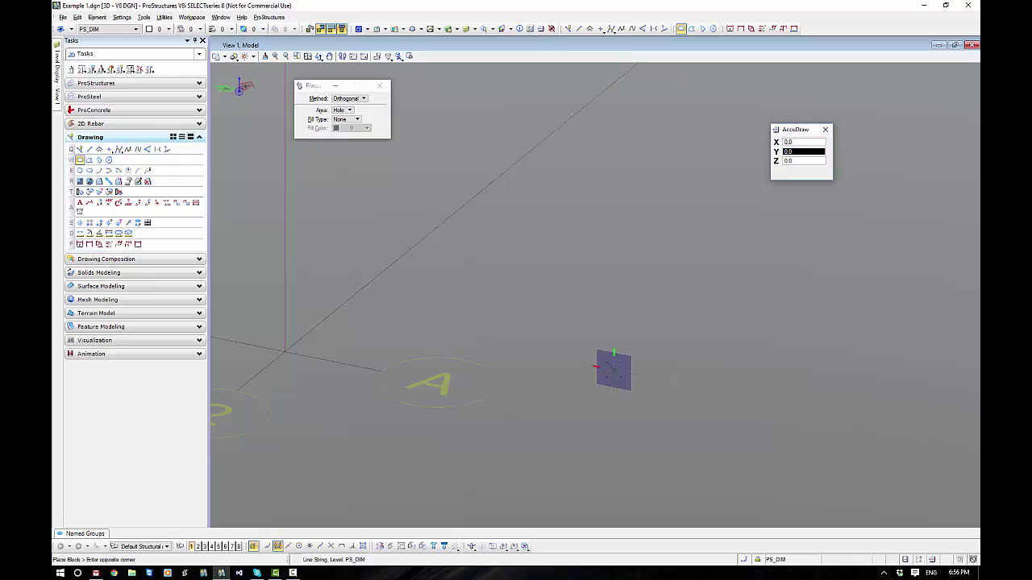
key("t")
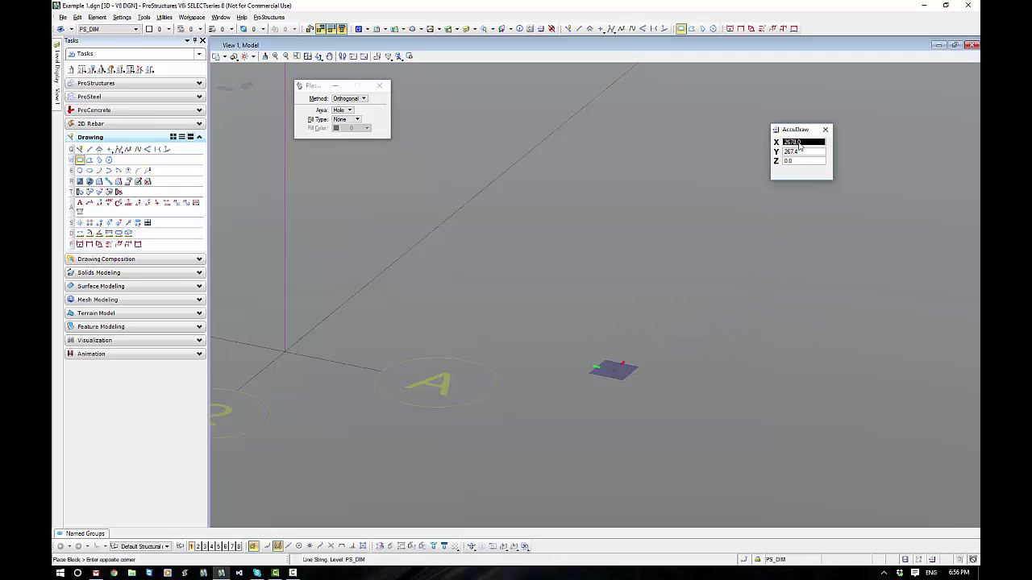
left_click_drag(802, 136, 763, 264)
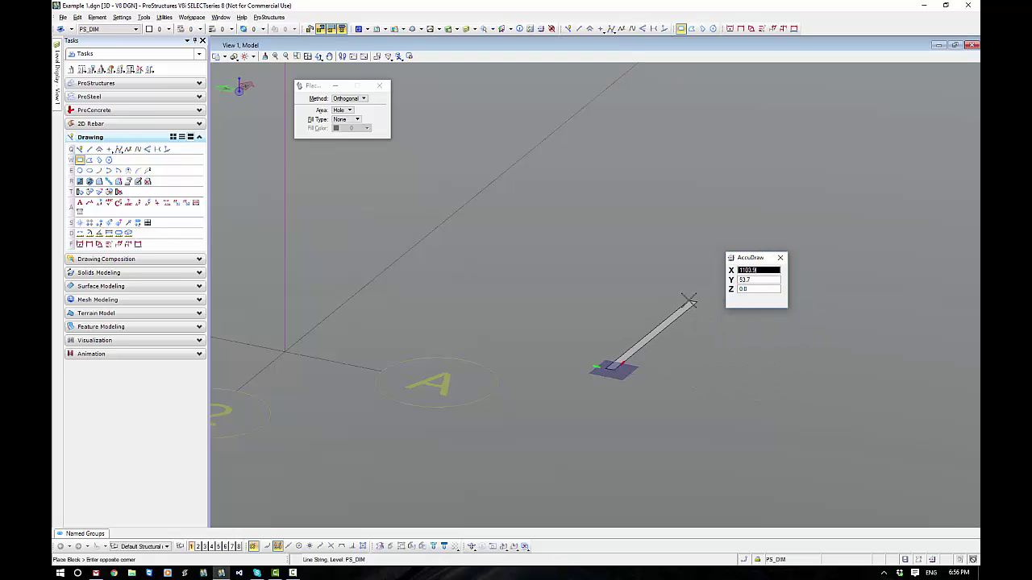
type("500")
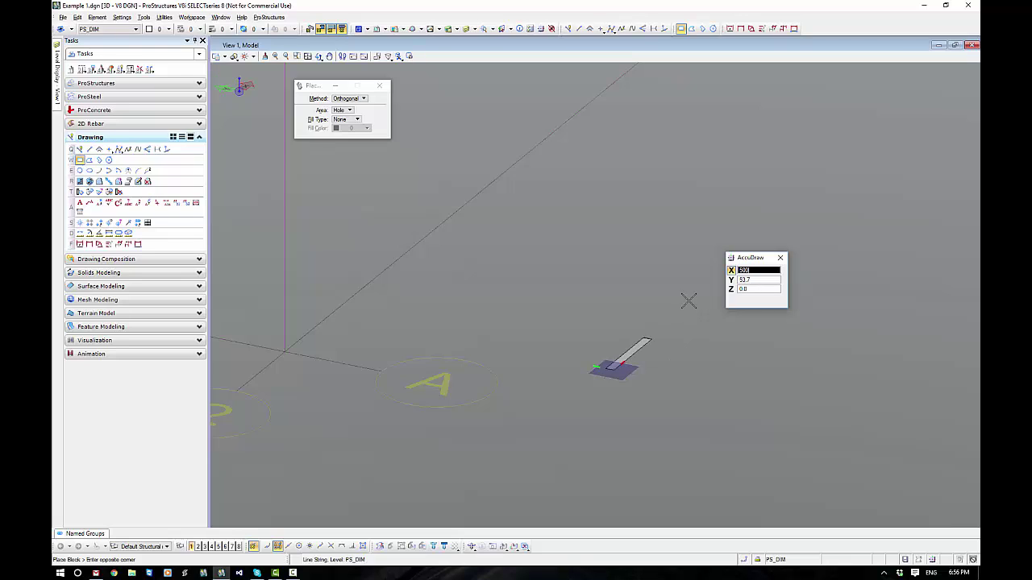
type("1000")
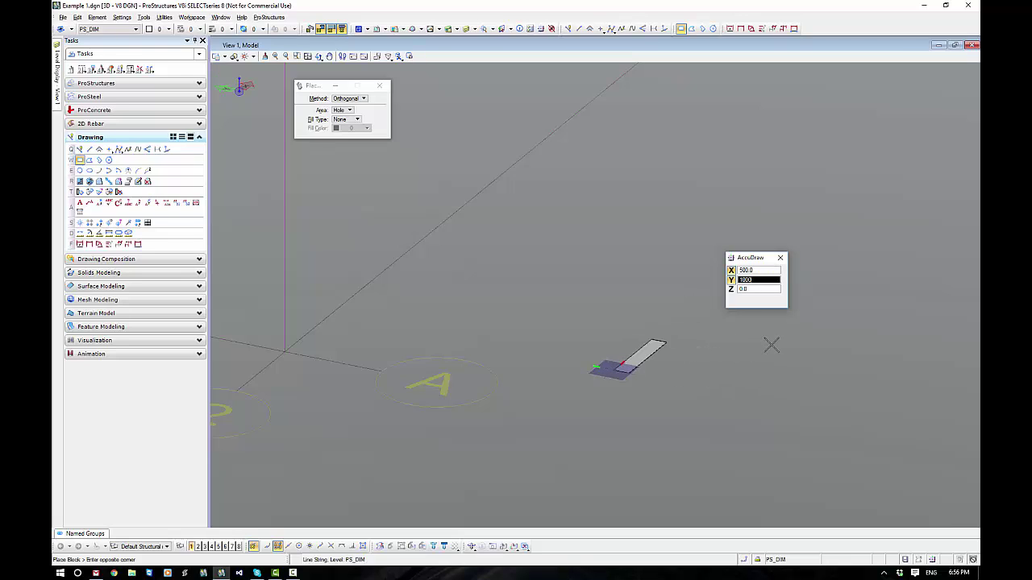
left_click(771, 345)
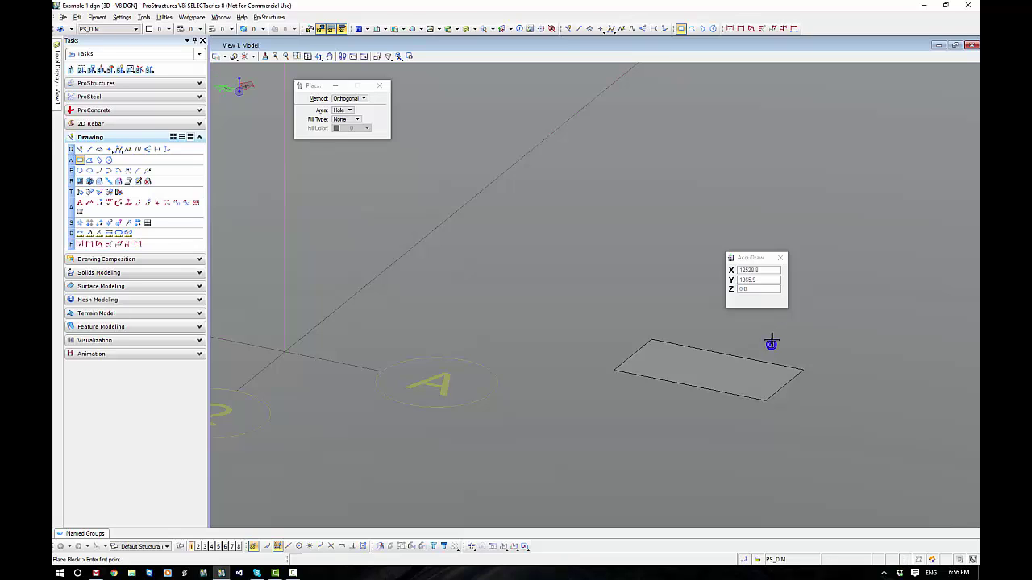
Step: Move the floating windows aside, select then deselect the new rectangle, and zoom in on it
left_click_drag(755, 258, 830, 125)
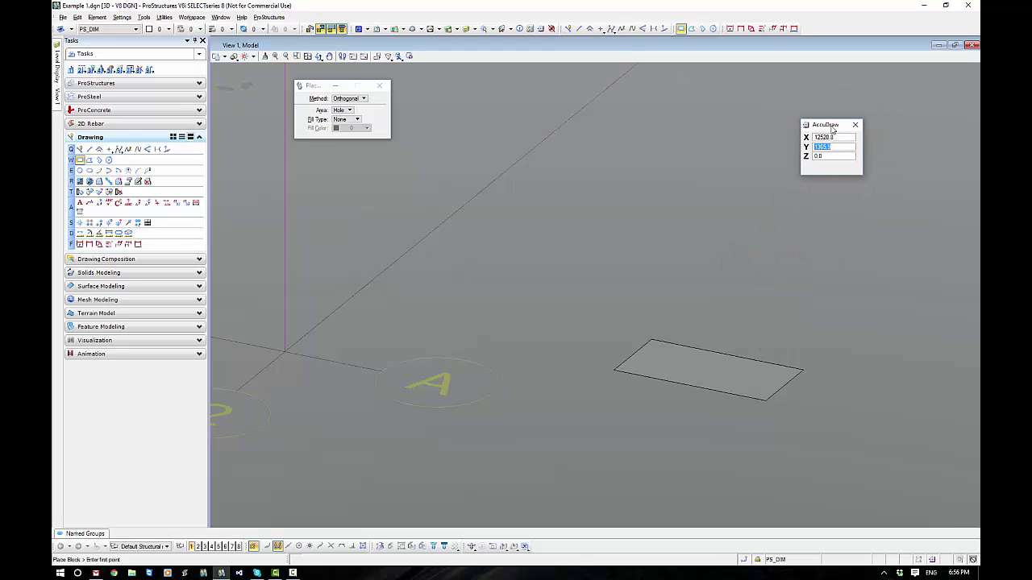
left_click(72, 69)
left_click_drag(320, 86, 315, 89)
left_click(711, 372)
left_click(668, 428)
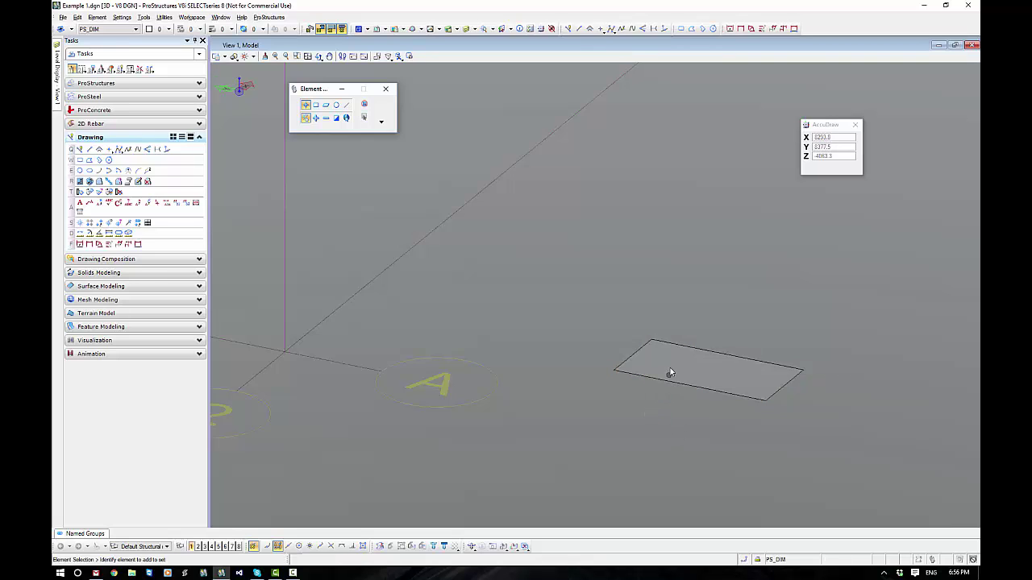
scroll(664, 348, "up", 4)
middle_click_drag(656, 348, 531, 274)
middle_click_drag(508, 202, 500, 217)
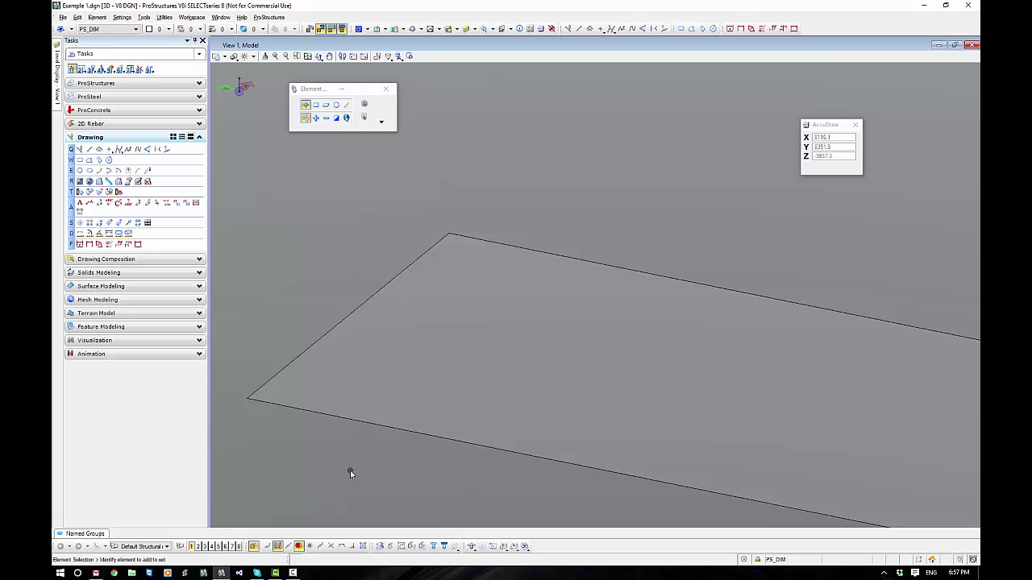
Step: Try Center snap, return snapping to Key Point, and start Place SmartLine
left_click(299, 546)
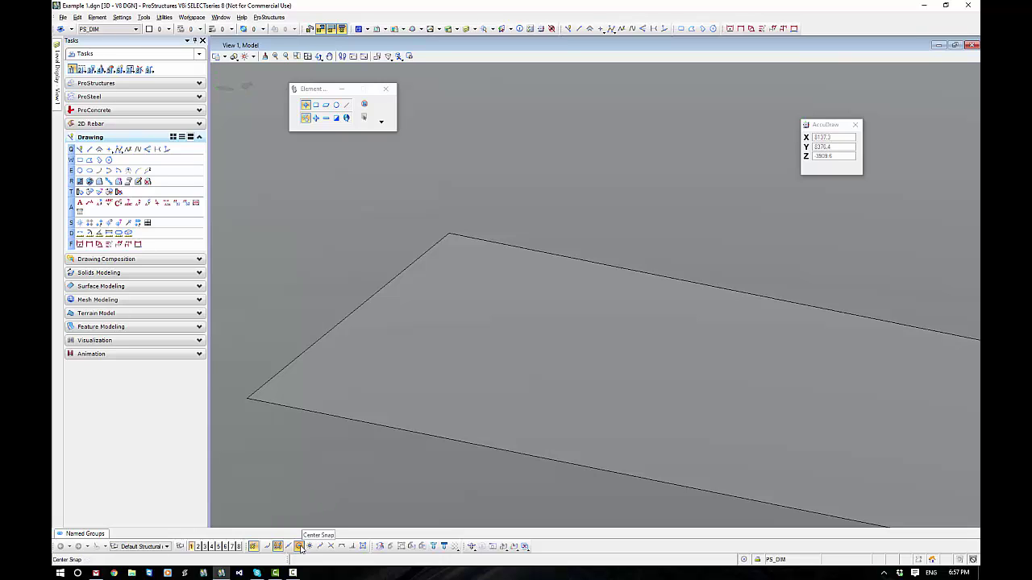
left_click(299, 546)
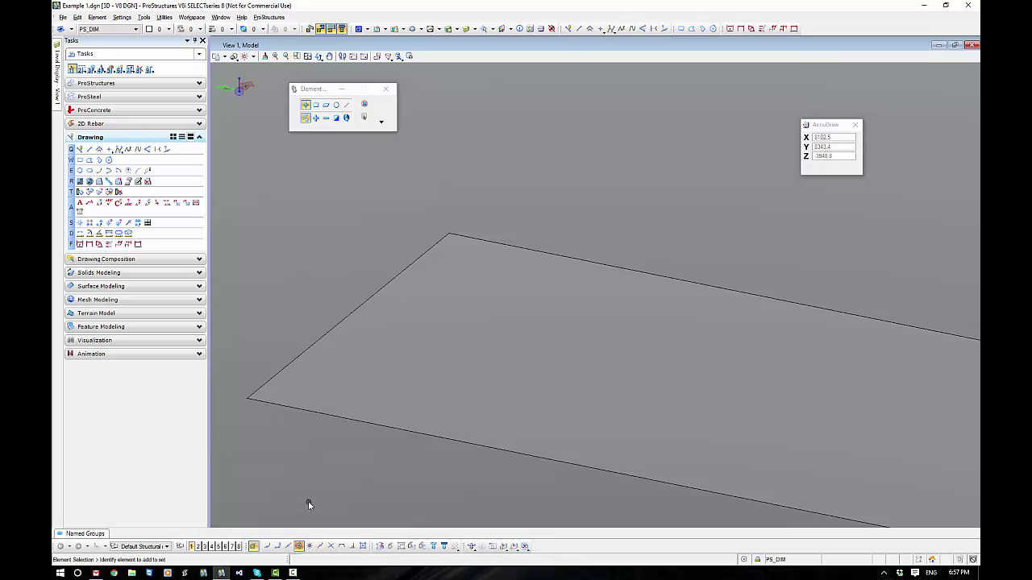
left_click(277, 546)
left_click(80, 149)
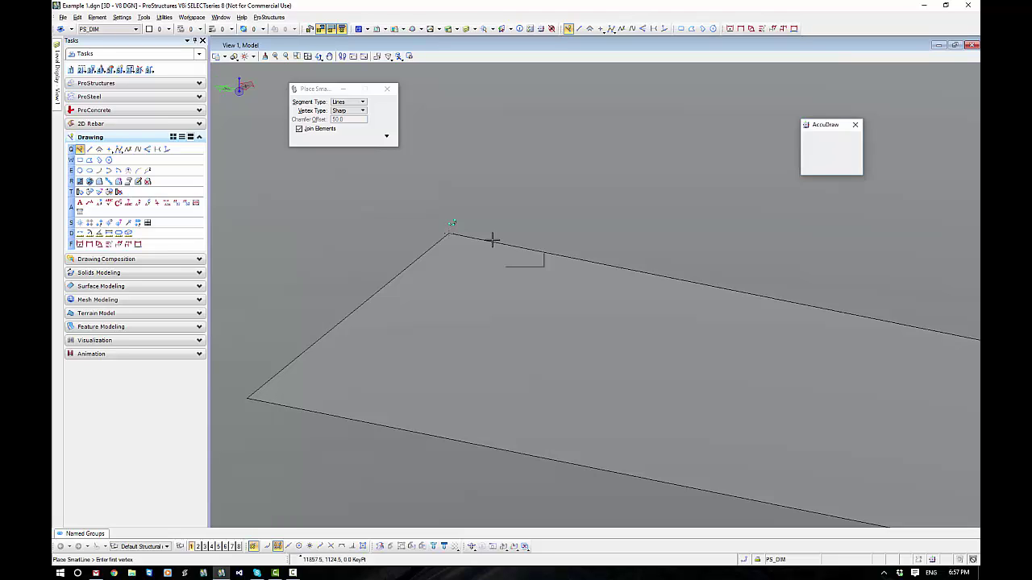
Step: Try starting a SmartLine at the rectangle's back corner, resetting the attempts twice
middle_click(492, 239)
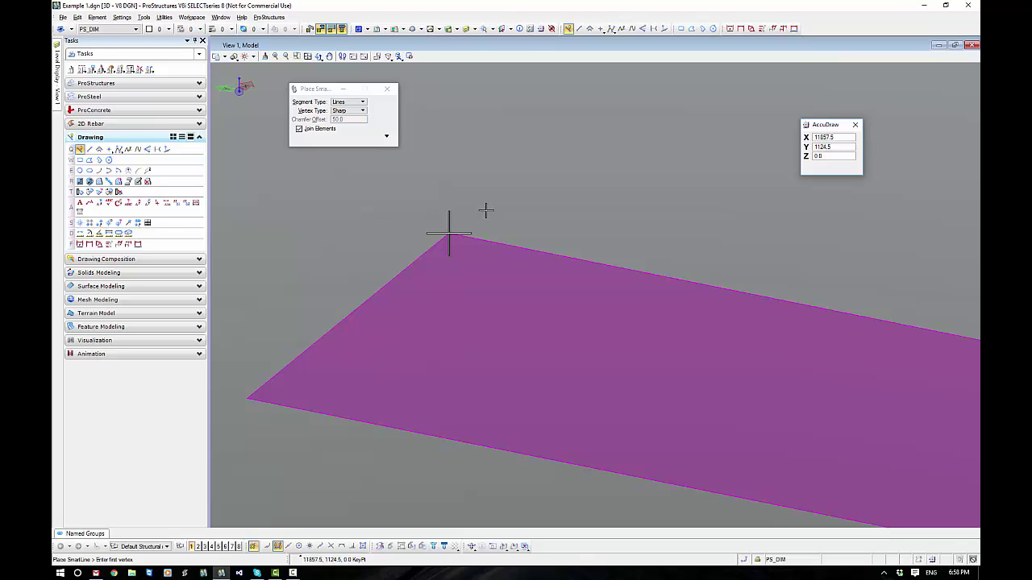
right_click(485, 210)
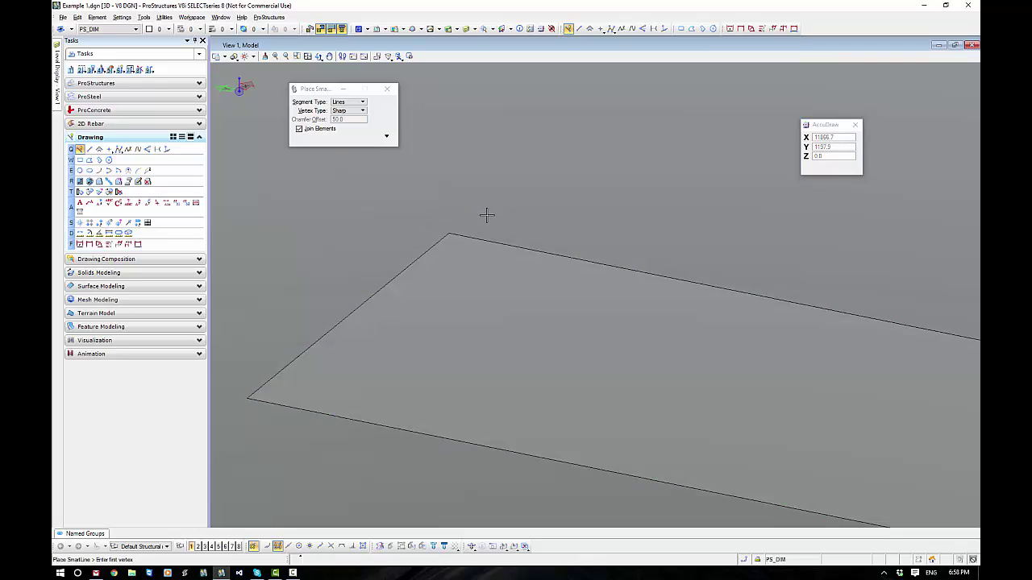
middle_click(491, 238)
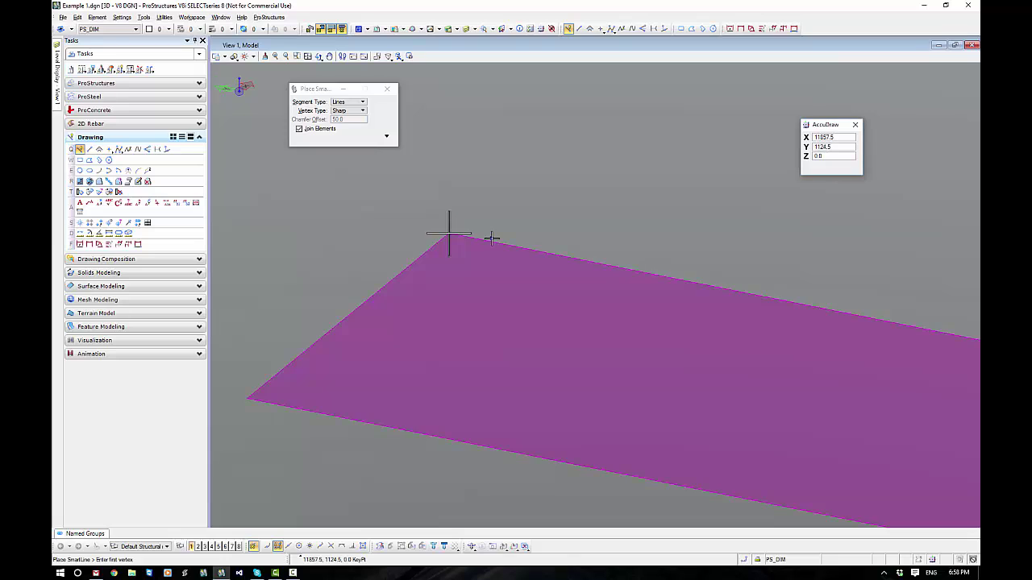
left_click(492, 239)
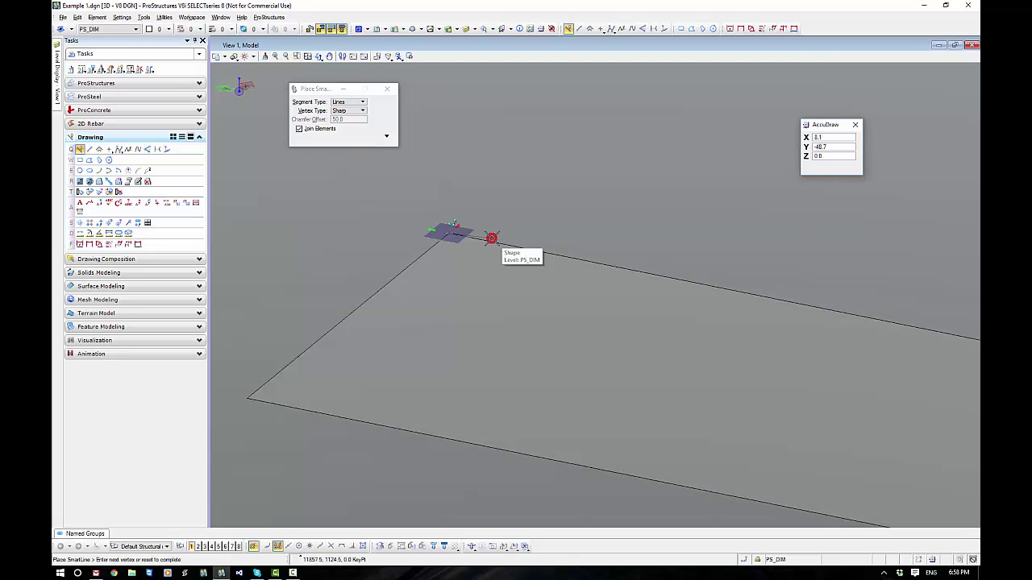
right_click(492, 239)
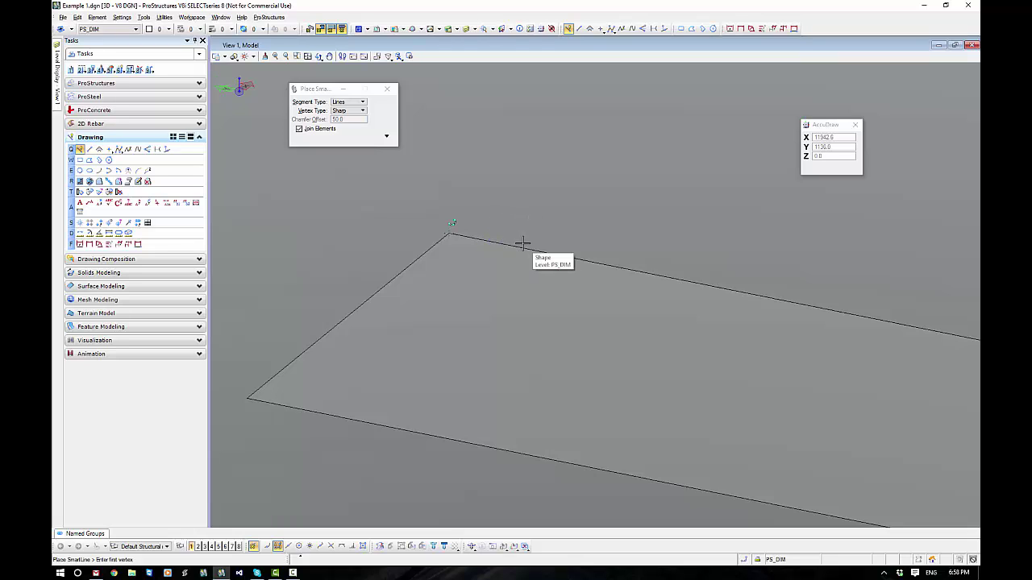
left_click(522, 243)
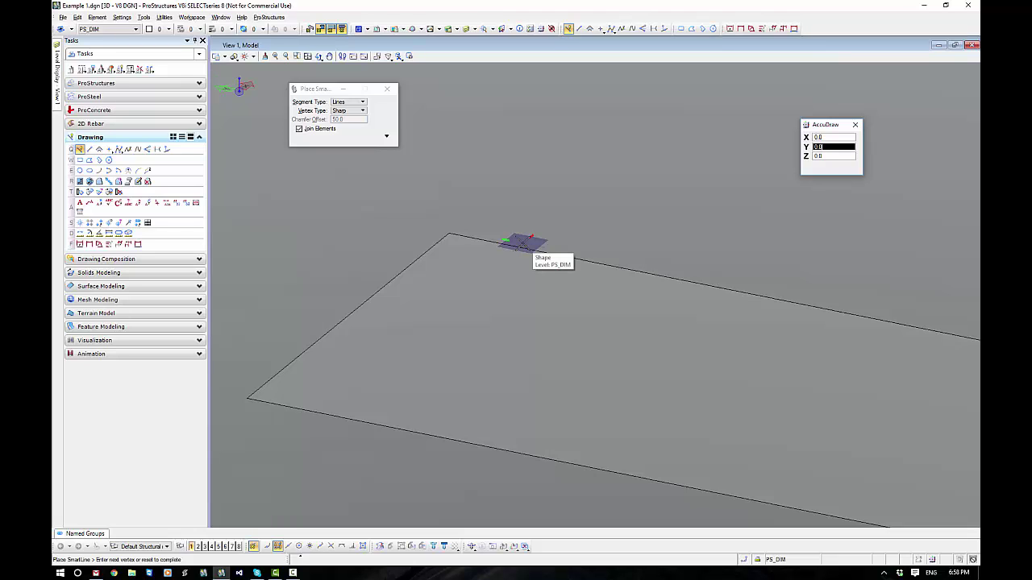
right_click(522, 243)
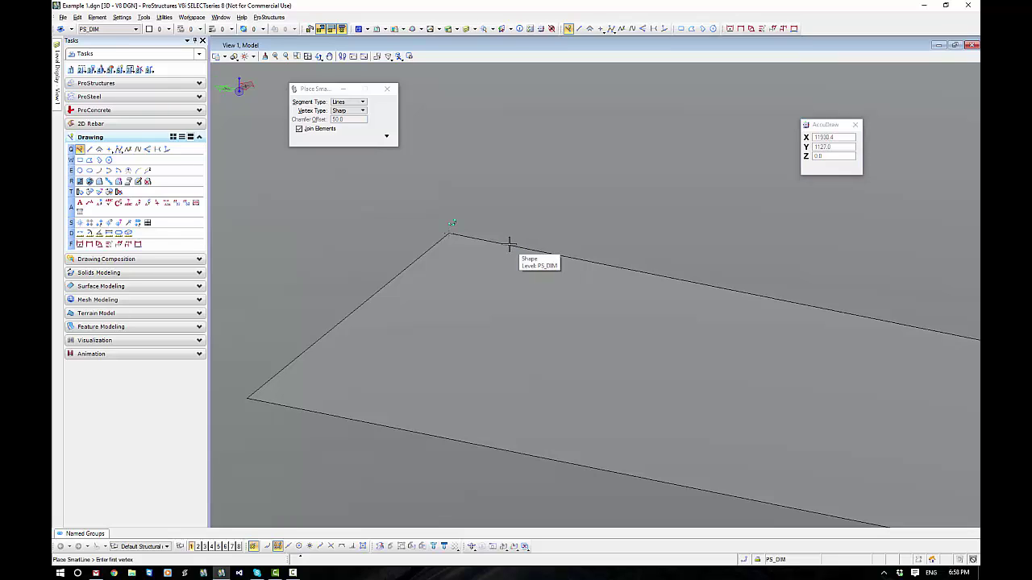
Step: Draw a short SmartLine extending outward from the rectangle's back corner and finish it
middle_click(510, 243)
left_click(509, 243)
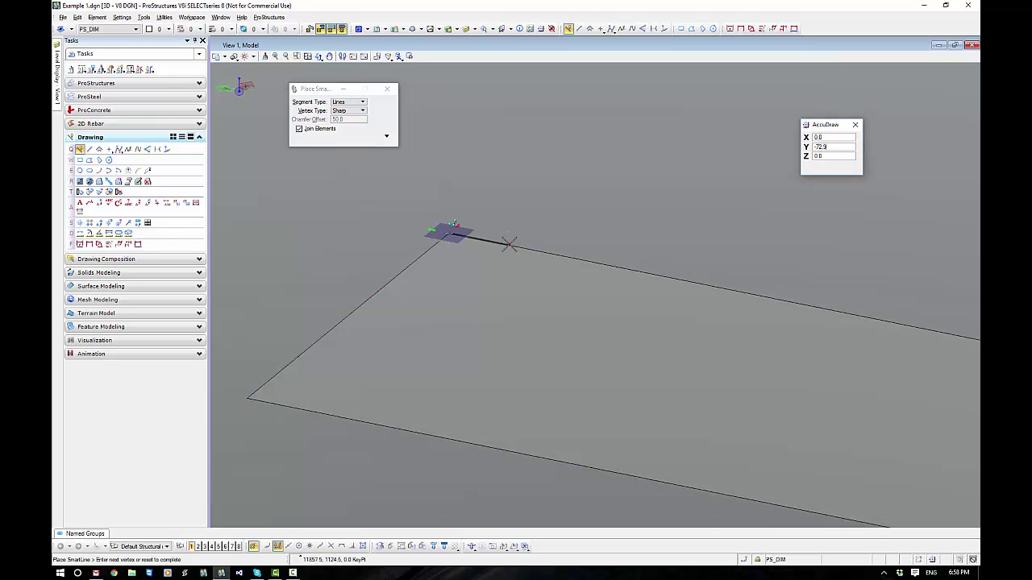
left_click(515, 176)
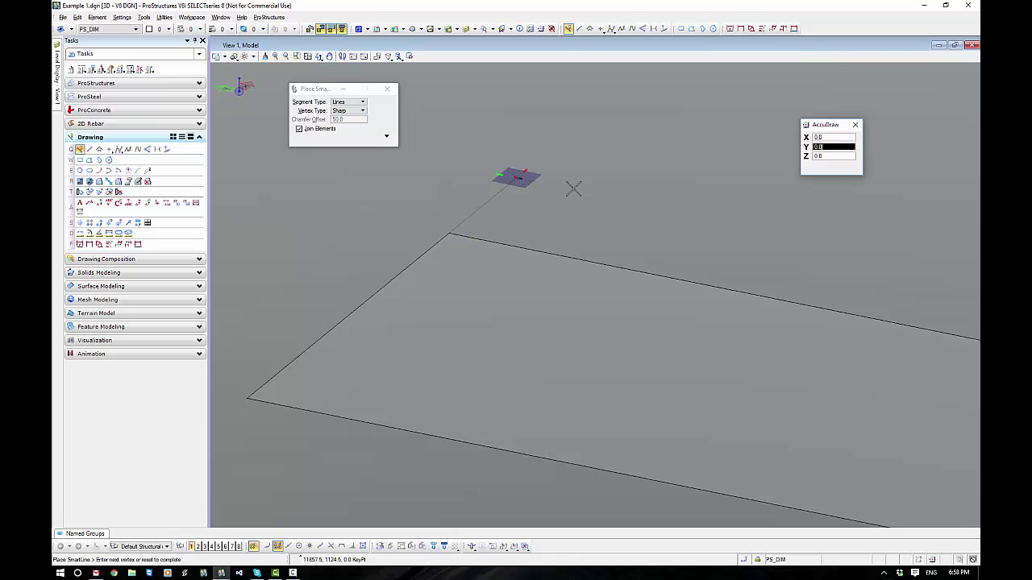
right_click(630, 253)
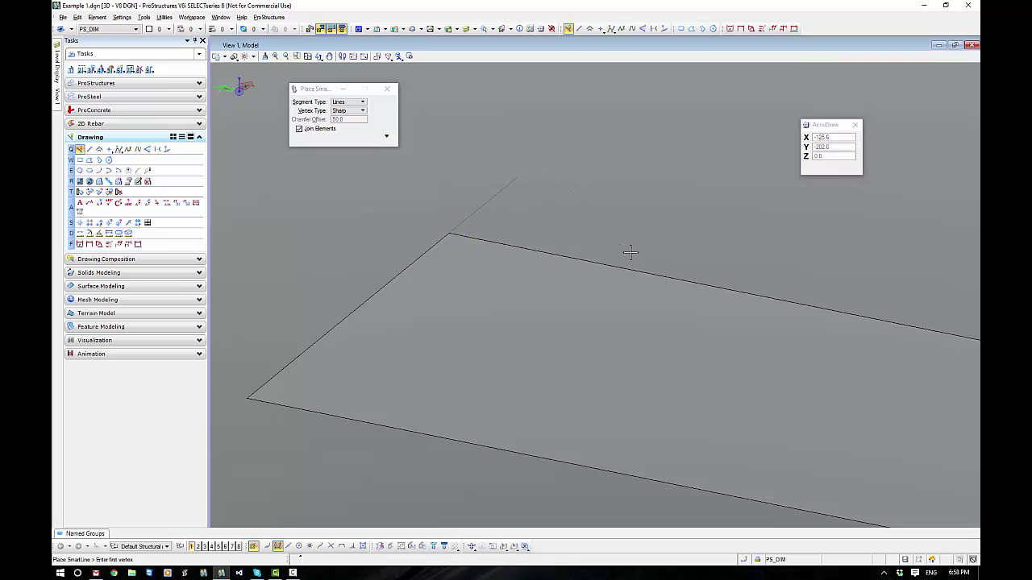
Step: Start a SmartLine at the quadrilateral's left corner and place a point 50 along the upper edge
scroll(679, 260, "down", 2)
middle_click_drag(679, 260, 523, 194)
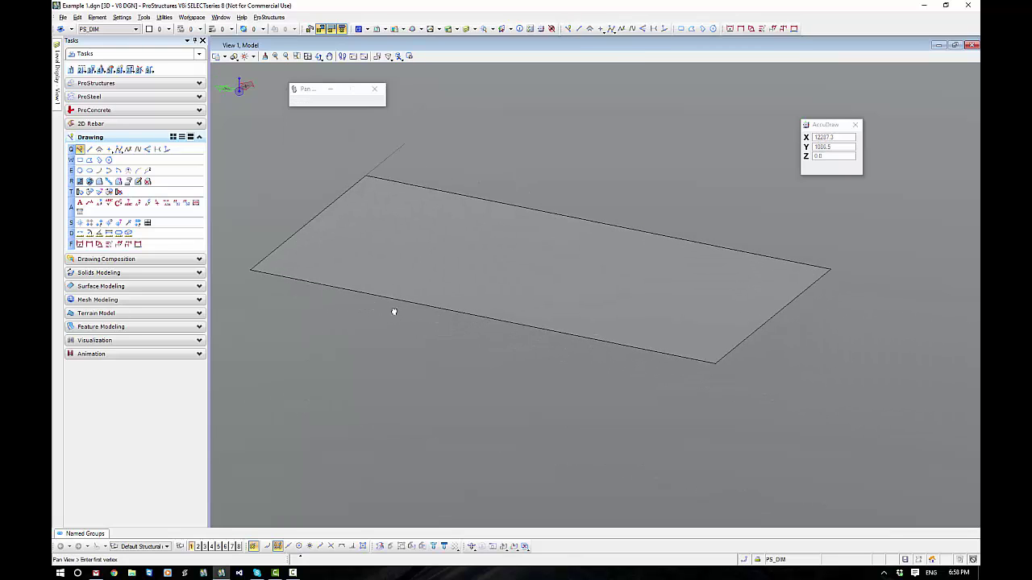
middle_click_drag(394, 311, 543, 330)
scroll(428, 297, "up", 2)
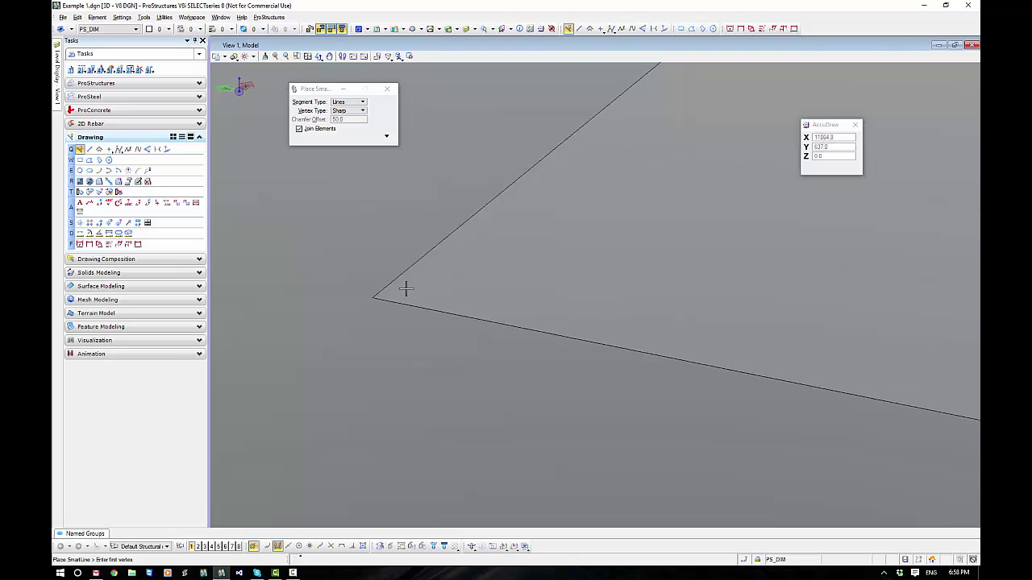
scroll(352, 295, "up", 2)
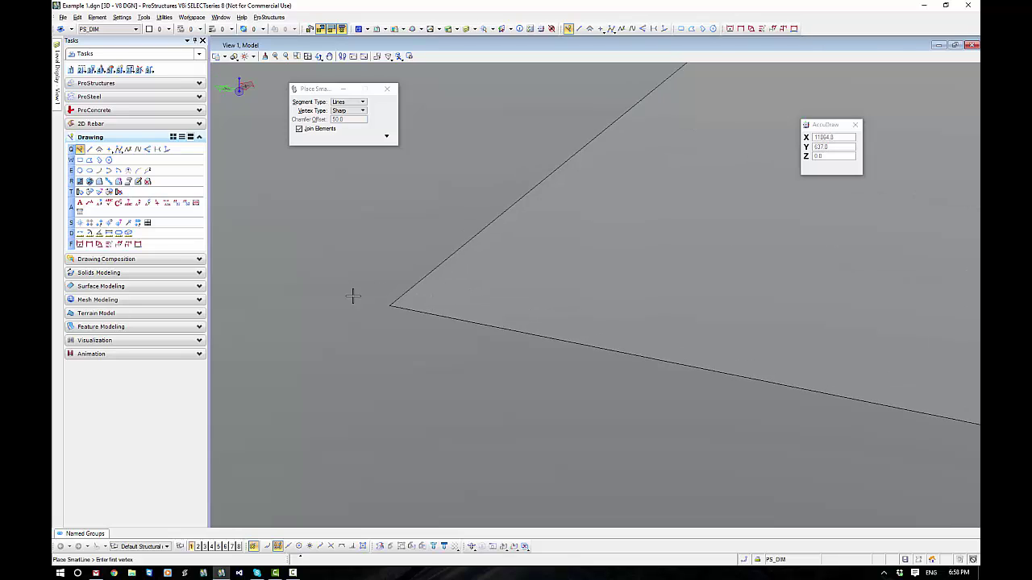
middle_click(476, 326)
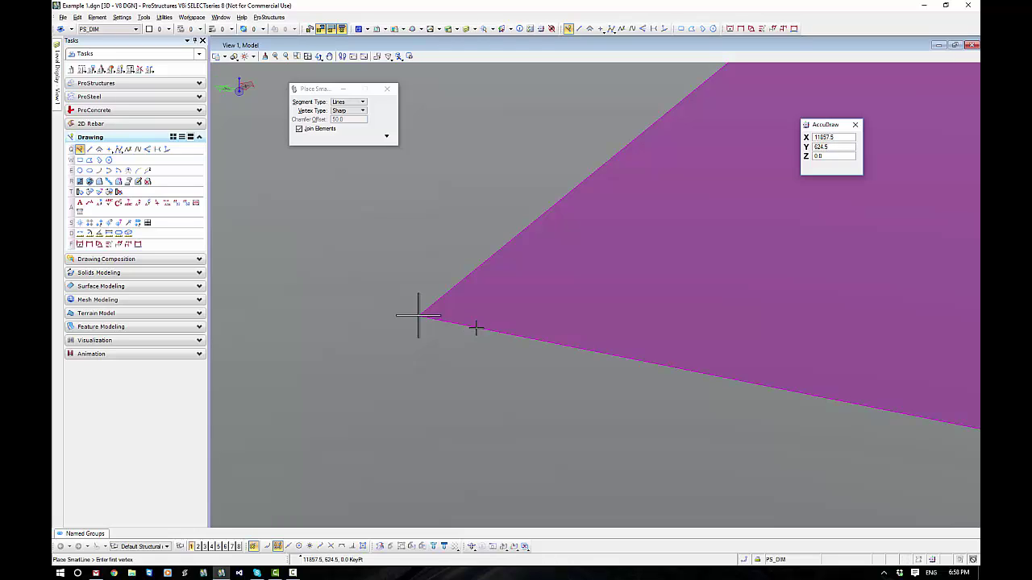
left_click(476, 327)
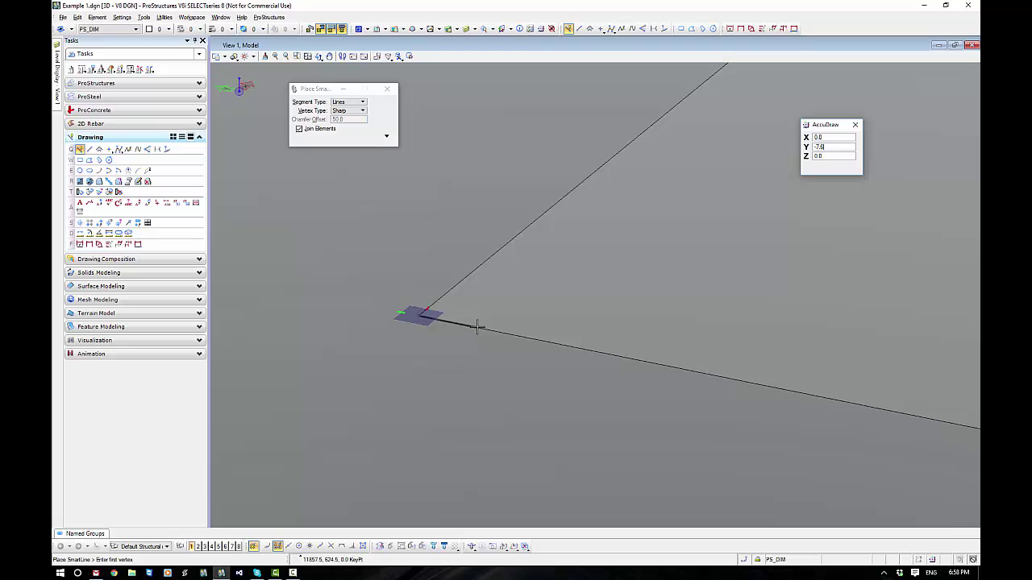
right_click(508, 236)
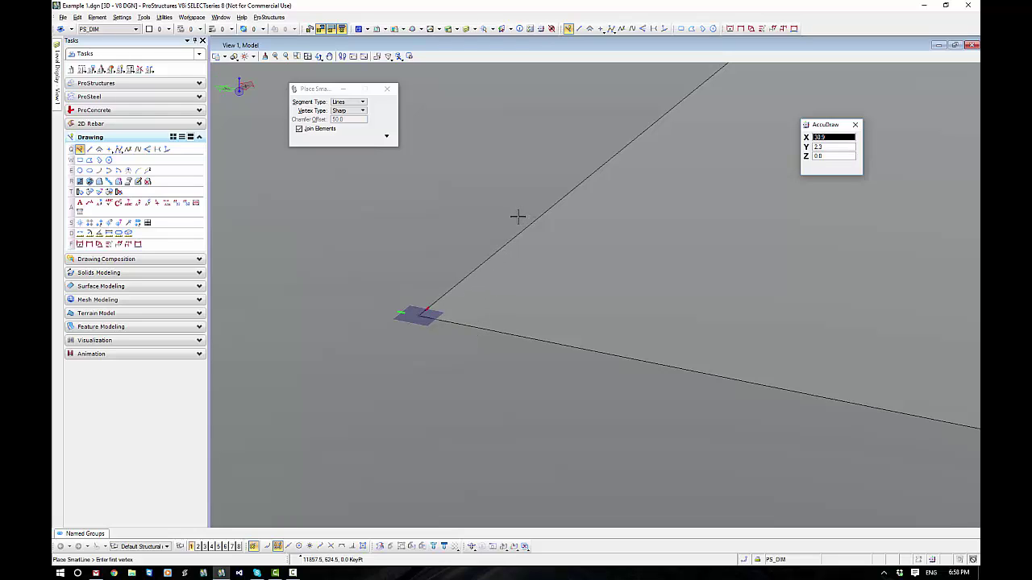
key("Return")
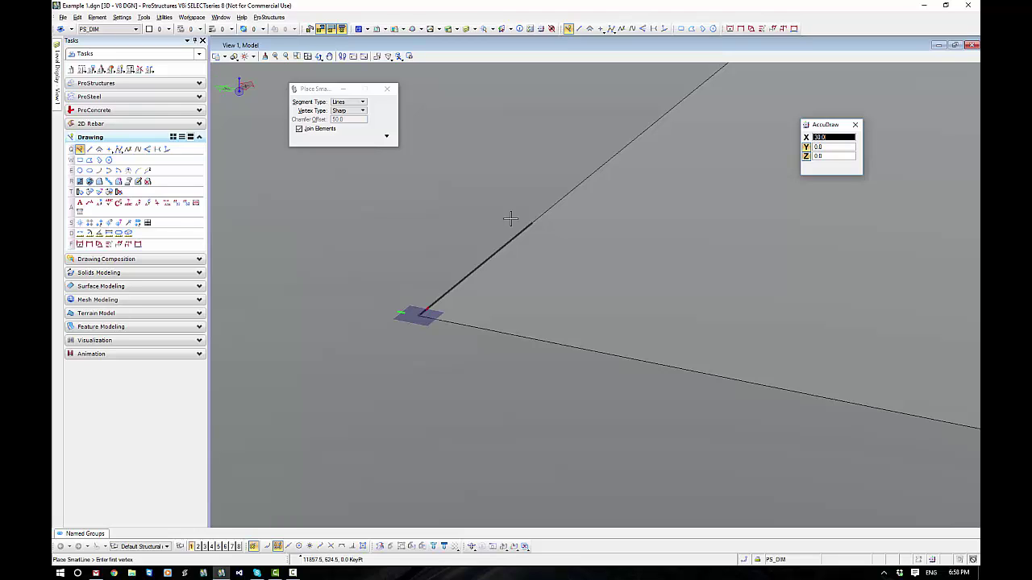
type("50")
left_click(584, 139)
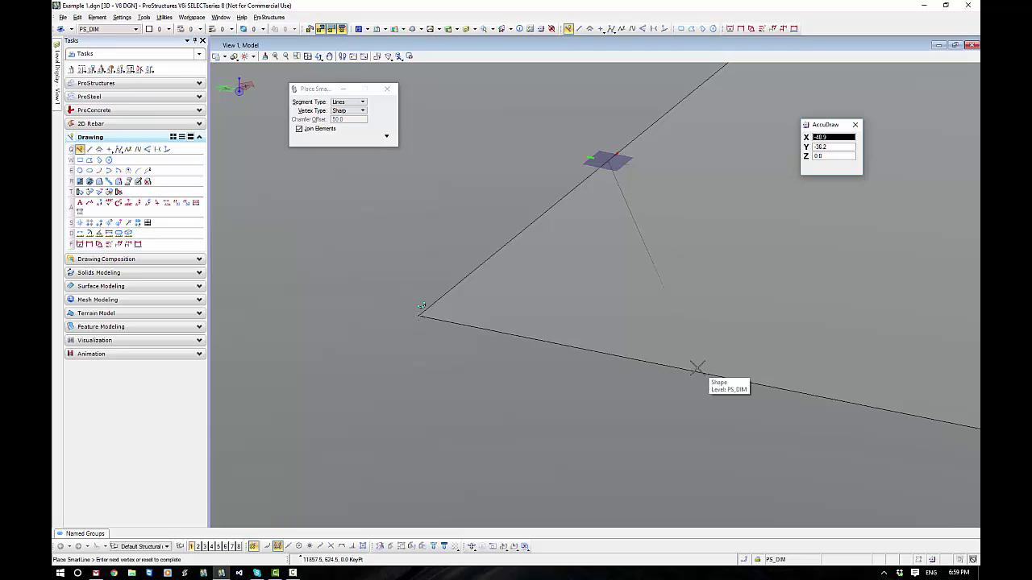
Step: End the corner-cutting line 50 along the lower edge from the left corner and finish it
left_click(459, 323)
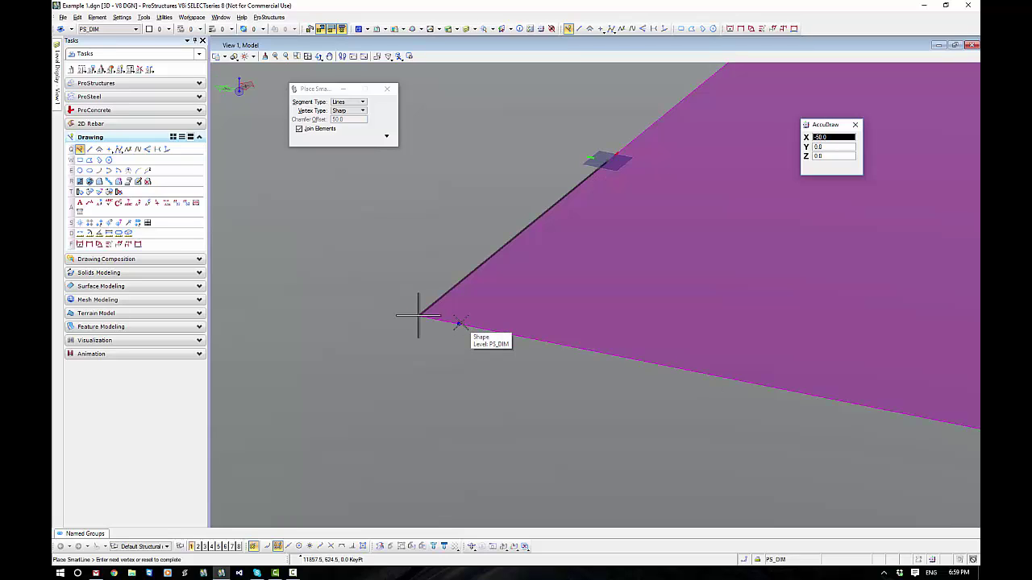
left_click(418, 316)
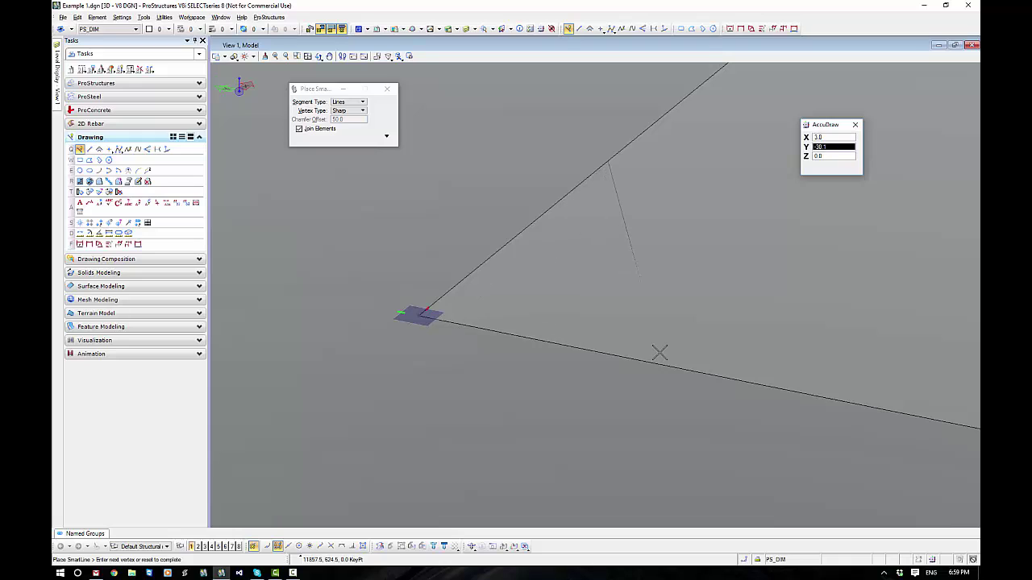
type("50")
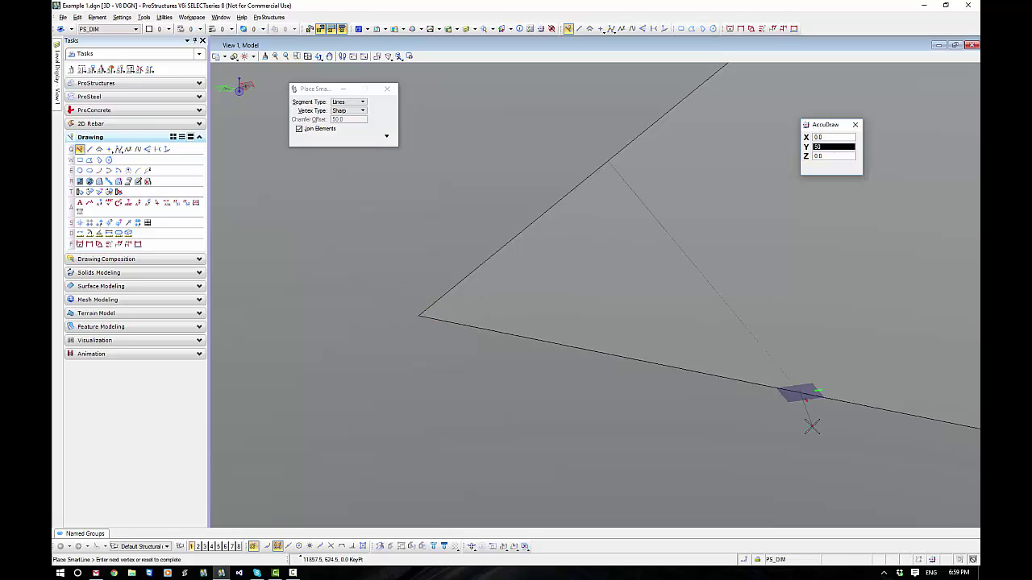
left_click(806, 422)
right_click(669, 411)
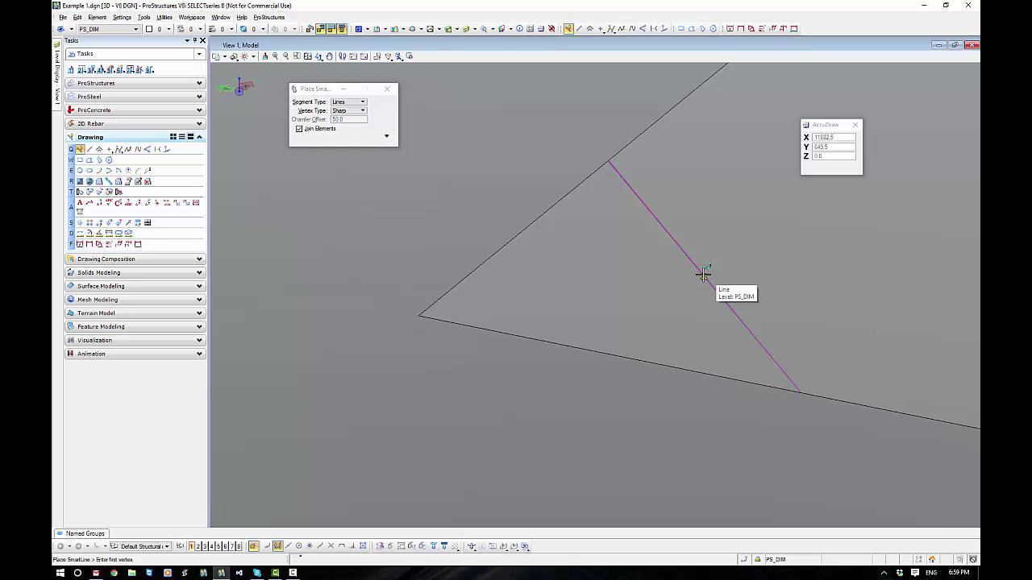
Step: Rotate and pan the model view, then expand the ProSteel tool set
scroll(673, 291, "down", 2)
middle_click_drag(673, 292, 615, 368, "shift")
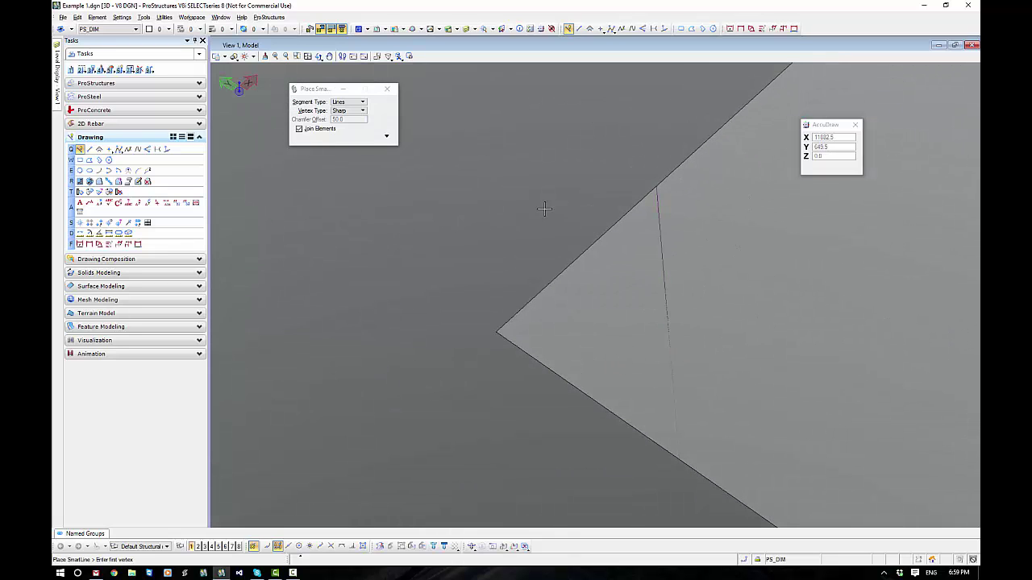
middle_click_drag(528, 177, 529, 240, "shift")
middle_click_drag(516, 371, 553, 316, "shift")
right_click(552, 316)
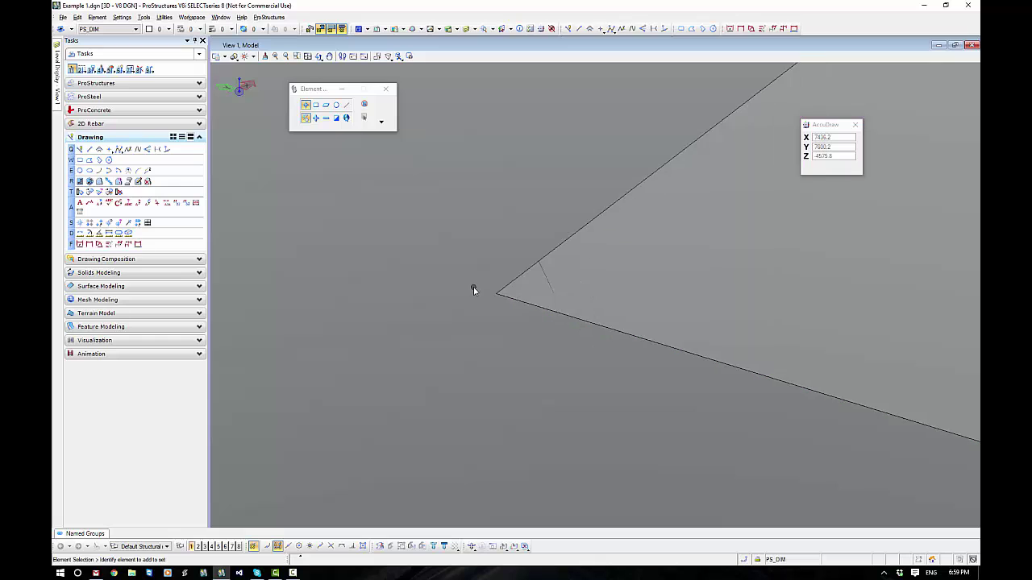
middle_click_drag(456, 302, 569, 307)
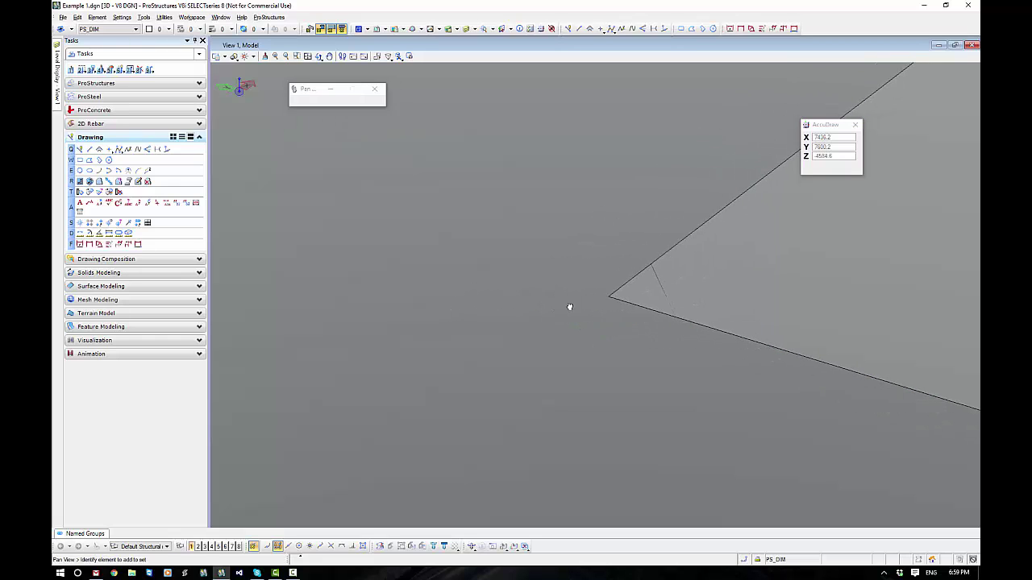
left_click(100, 97)
Step: Open ProSteel Shapes with a centre insertion point and begin a two-point shape insert
left_click(80, 108)
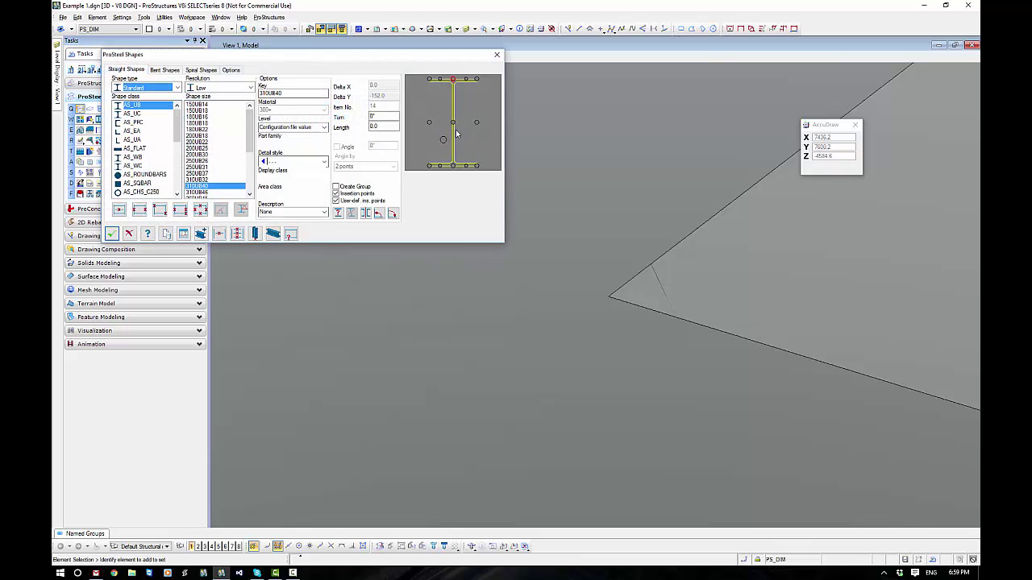
left_click(453, 123)
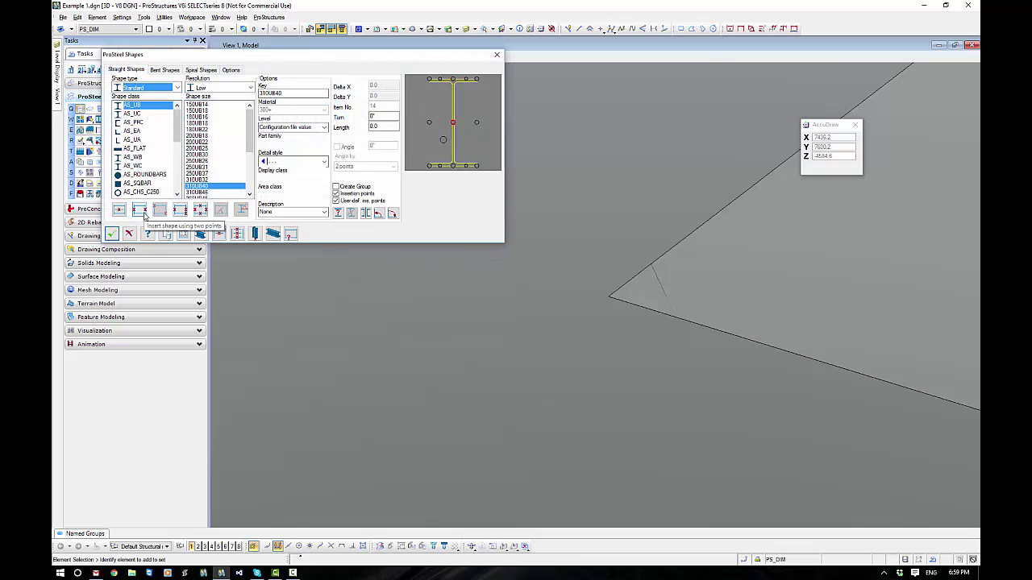
left_click(111, 234)
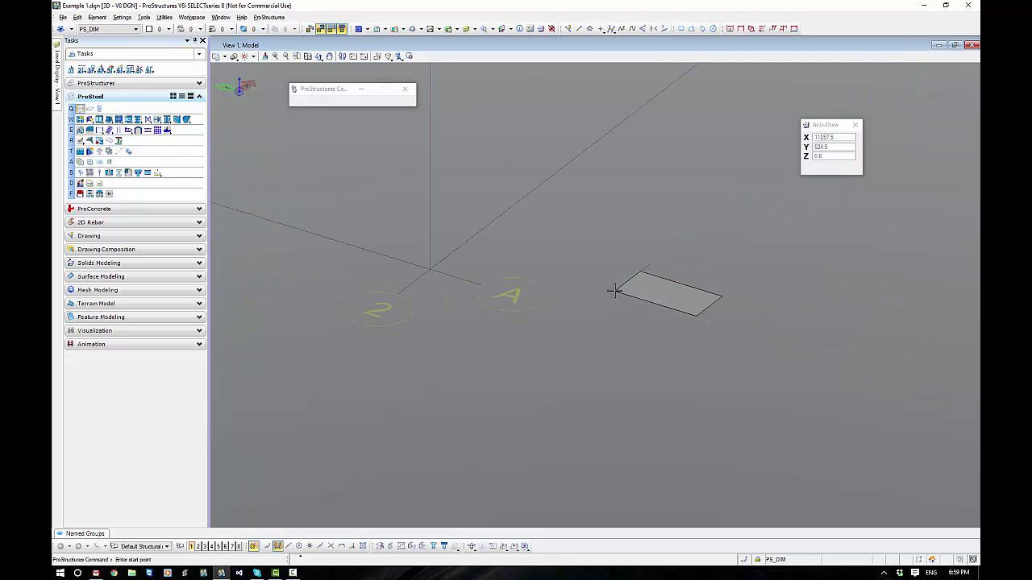
Step: Stand a 310UB40 column upright near grid A/2, offset 500 with AccuDraw, and accept its orientation
left_click(430, 269)
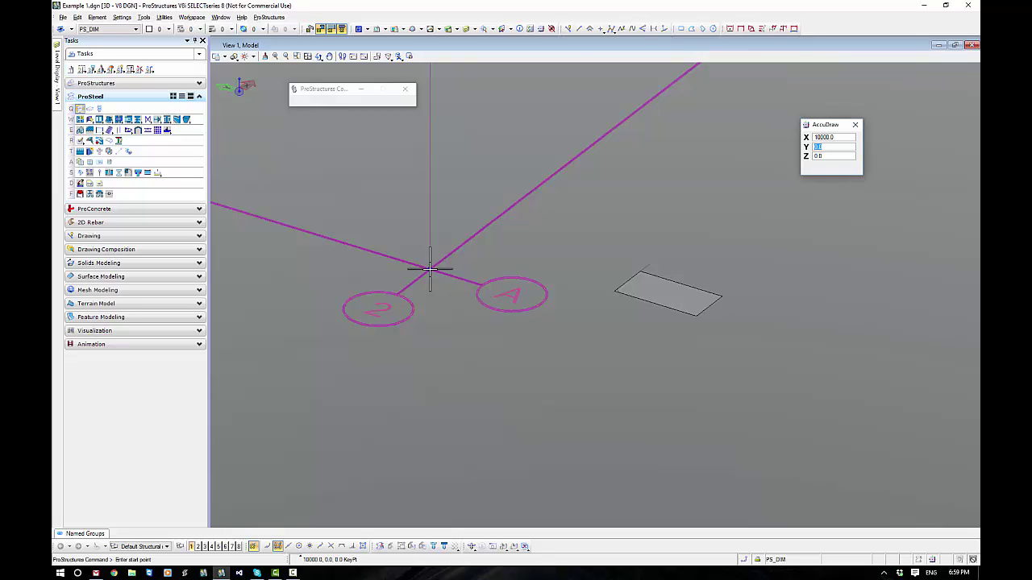
left_click(429, 269)
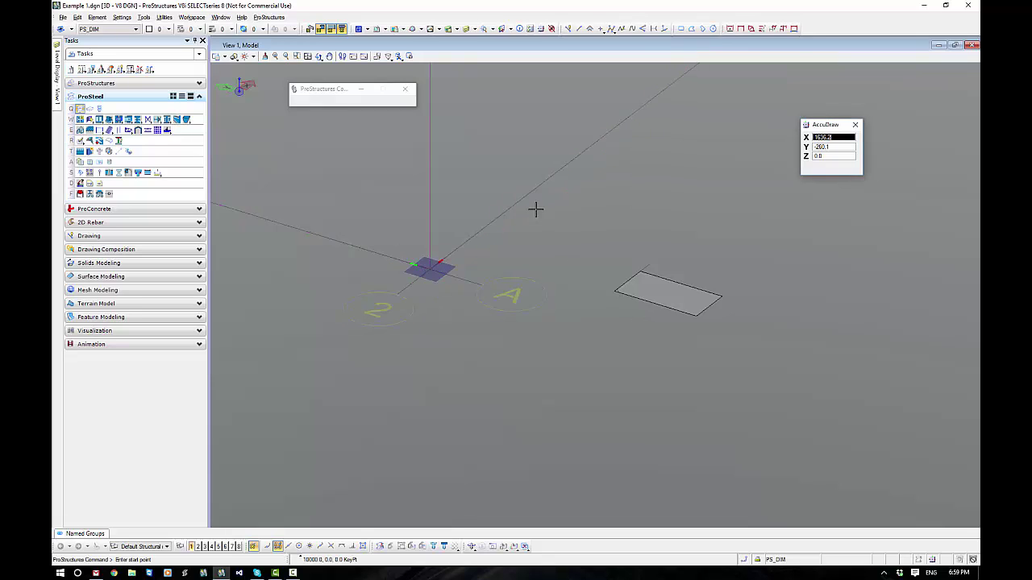
key("Return")
type("500")
left_click(535, 205)
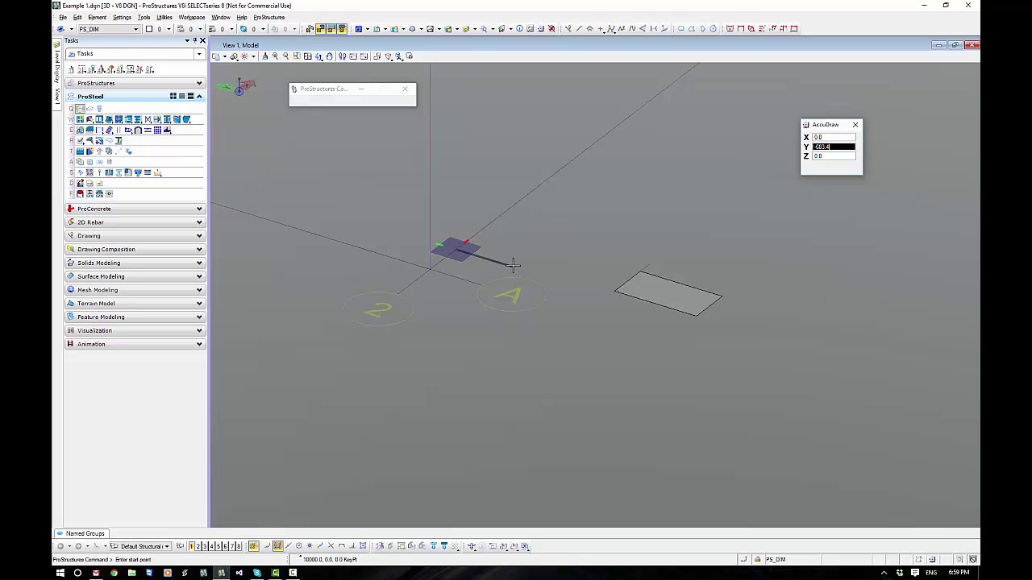
type("500")
left_click(512, 262)
key("e")
left_click(486, 125)
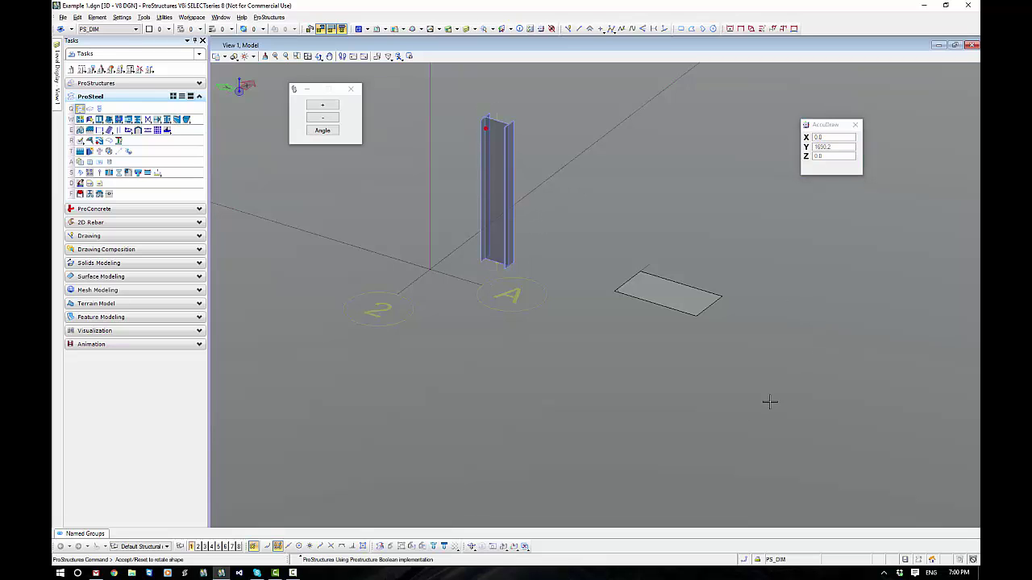
left_click(527, 385)
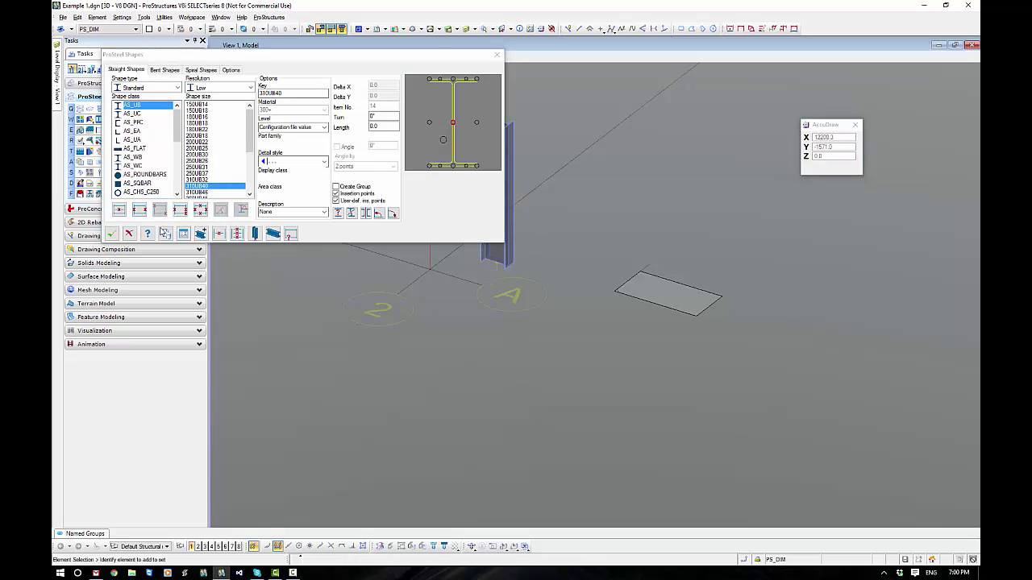
Step: Close the shapes settings and delete the new 310UB40 column
left_click(129, 233)
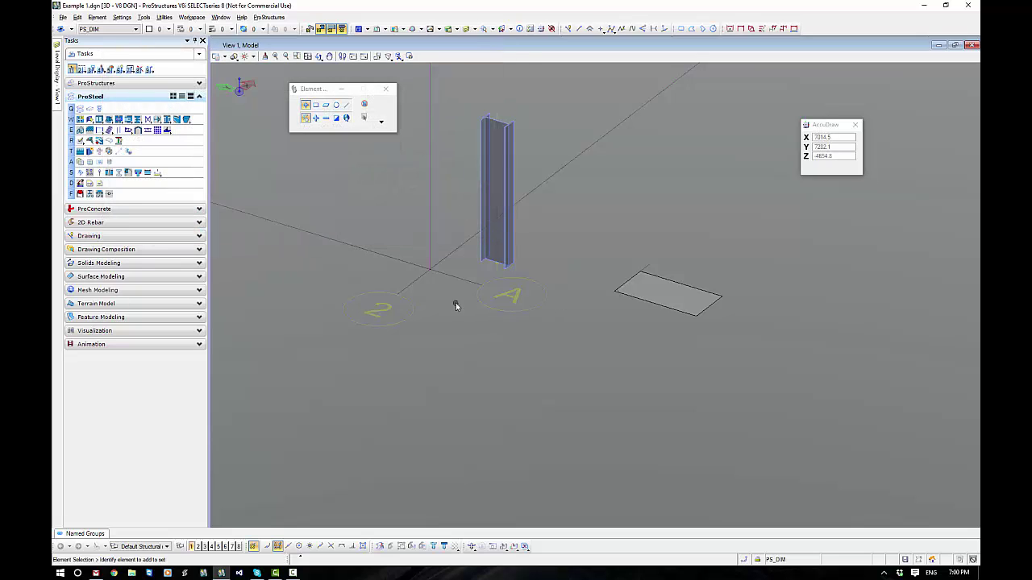
left_click(514, 256)
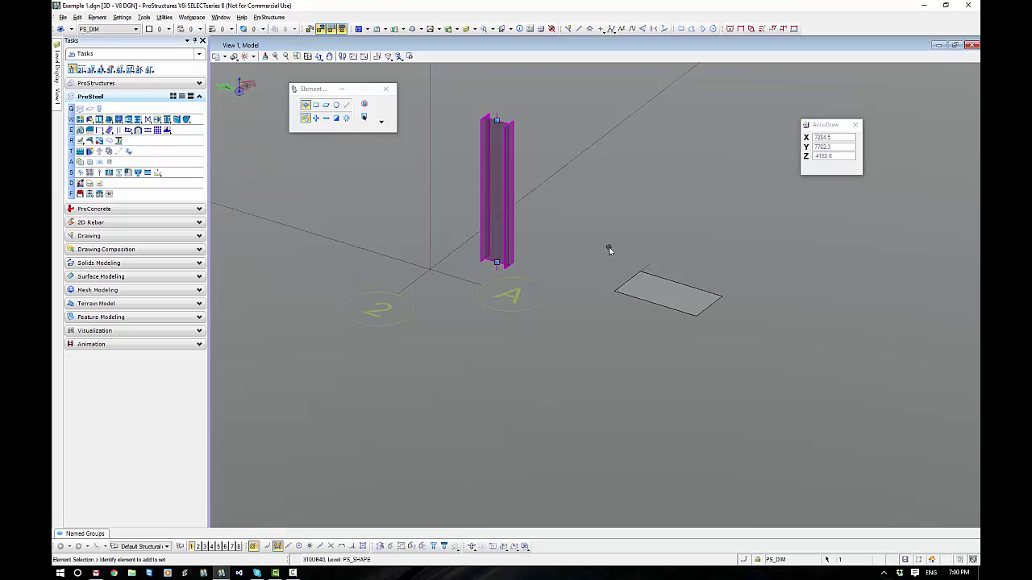
key("Delete")
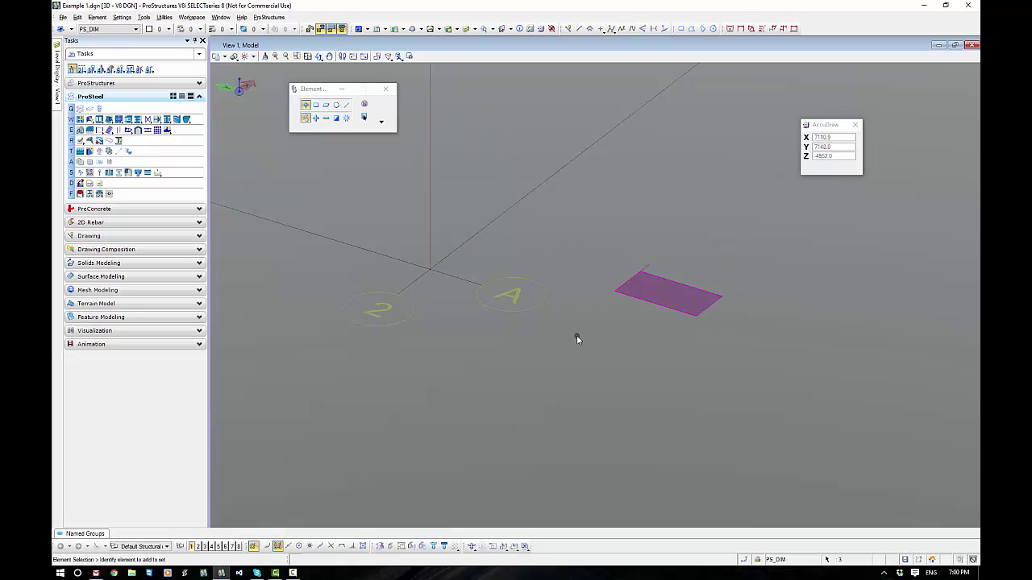